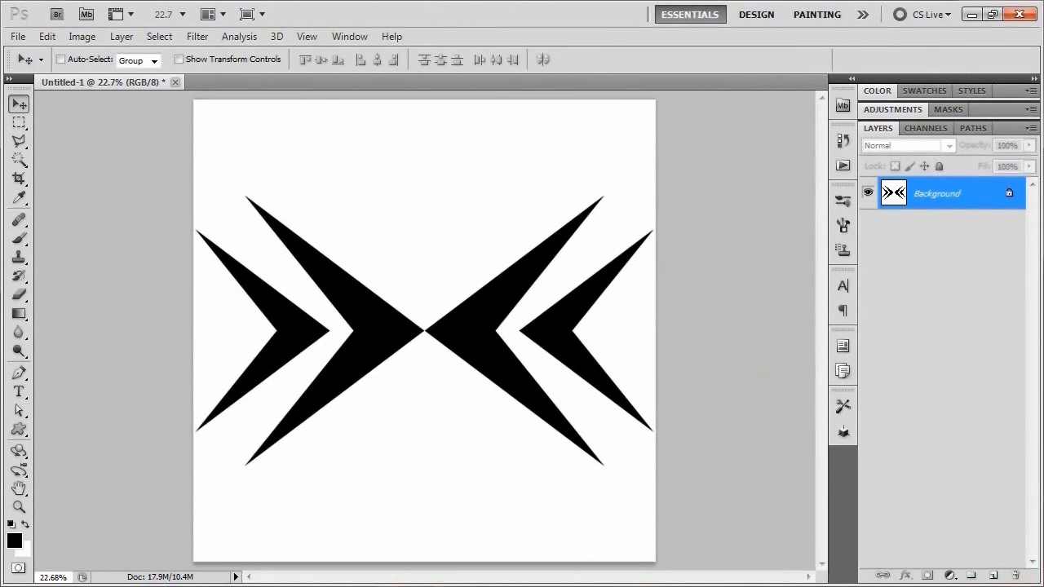
With the double-chevron design open, open the File menu to start a new document.
left_click(18, 36)
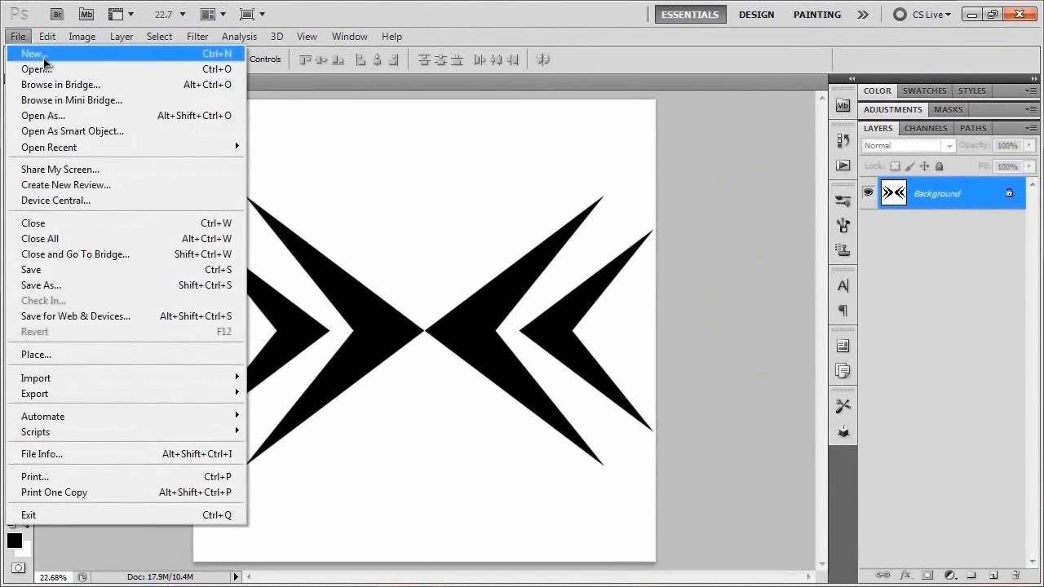
Create a new white 2500 × 2500 px document at 72 pixels/inch.
left_click(32, 50)
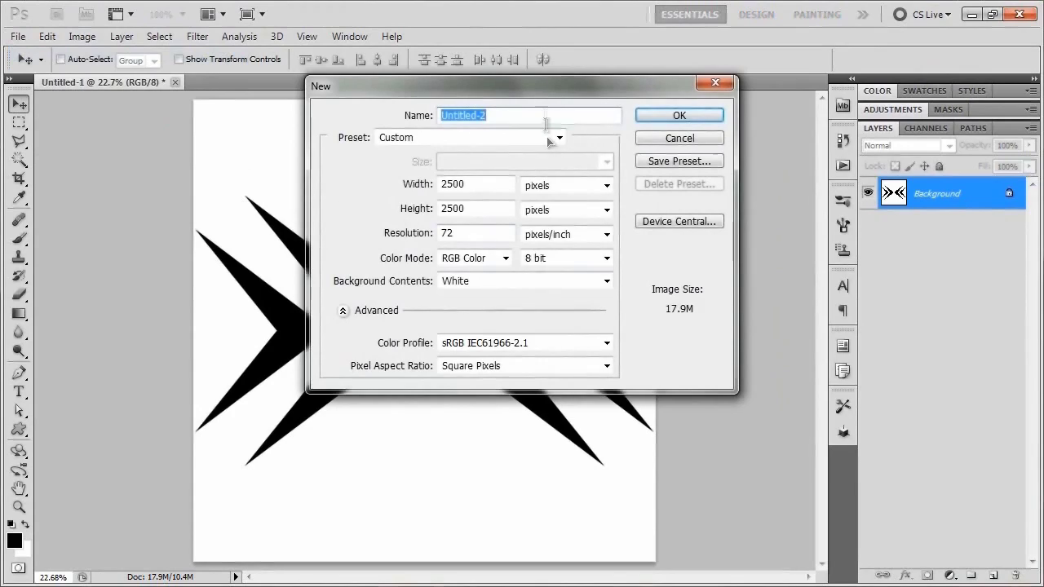
left_click_drag(546, 92, 510, 128)
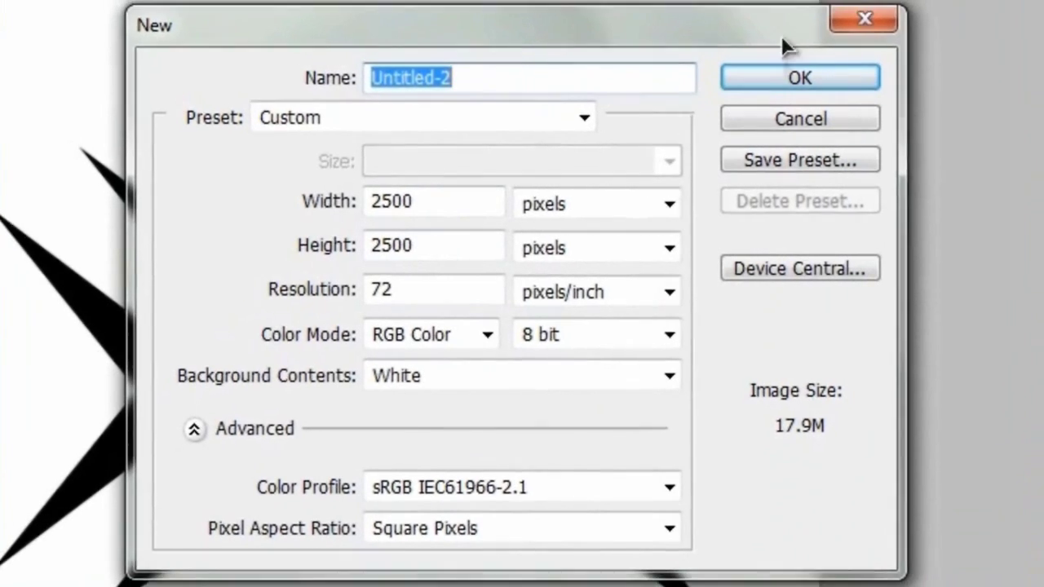
left_click(808, 73)
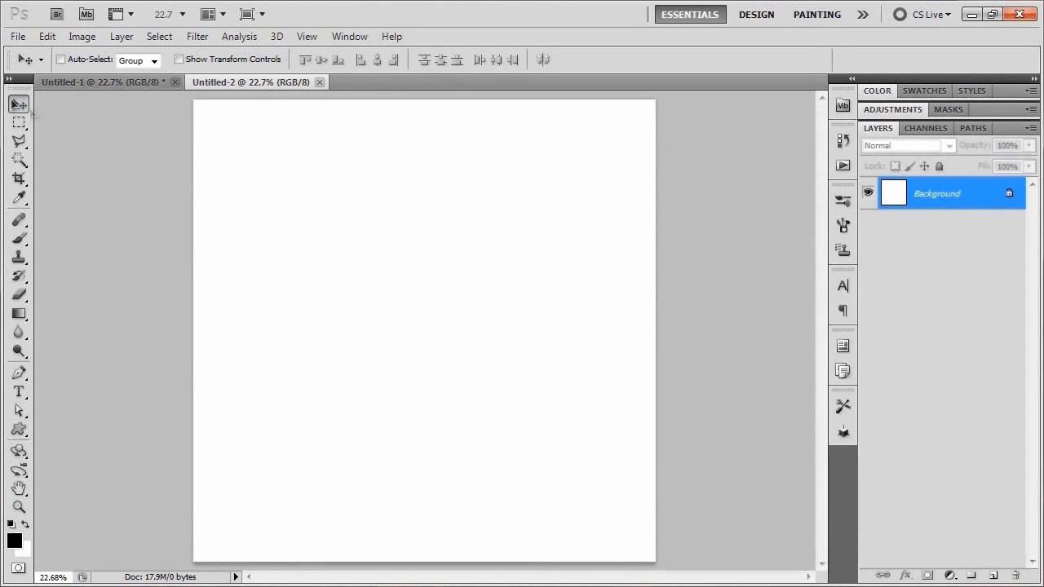
Return to the blank Untitled-2 document and select the Custom Shape Tool.
left_click(100, 82)
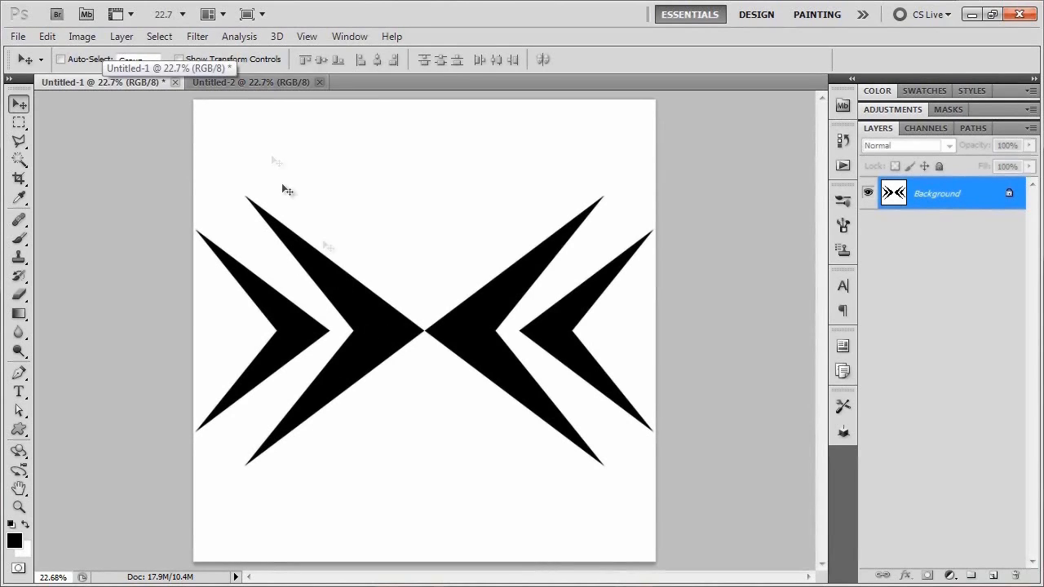
left_click(253, 82)
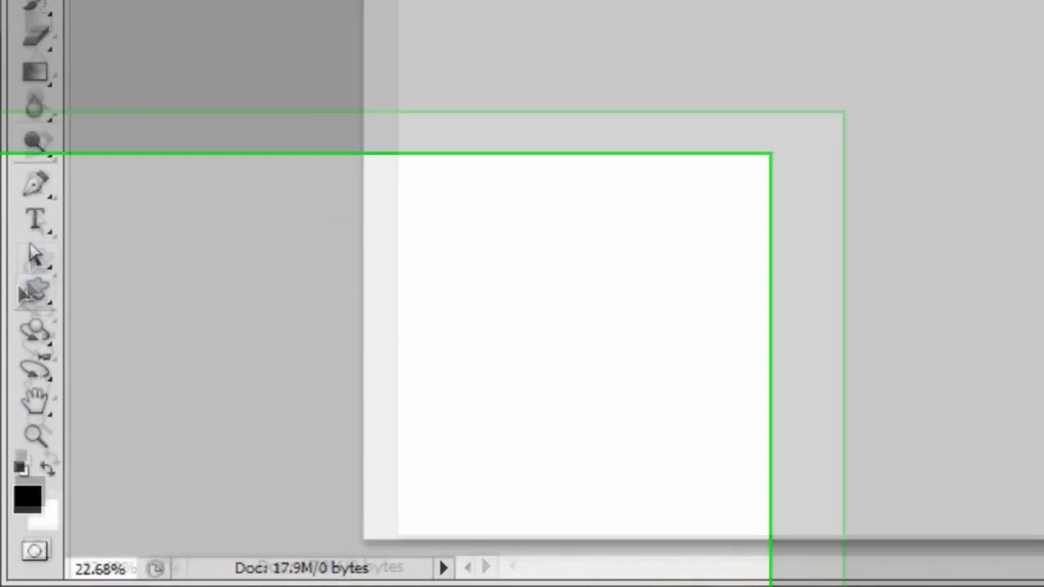
left_click(19, 429)
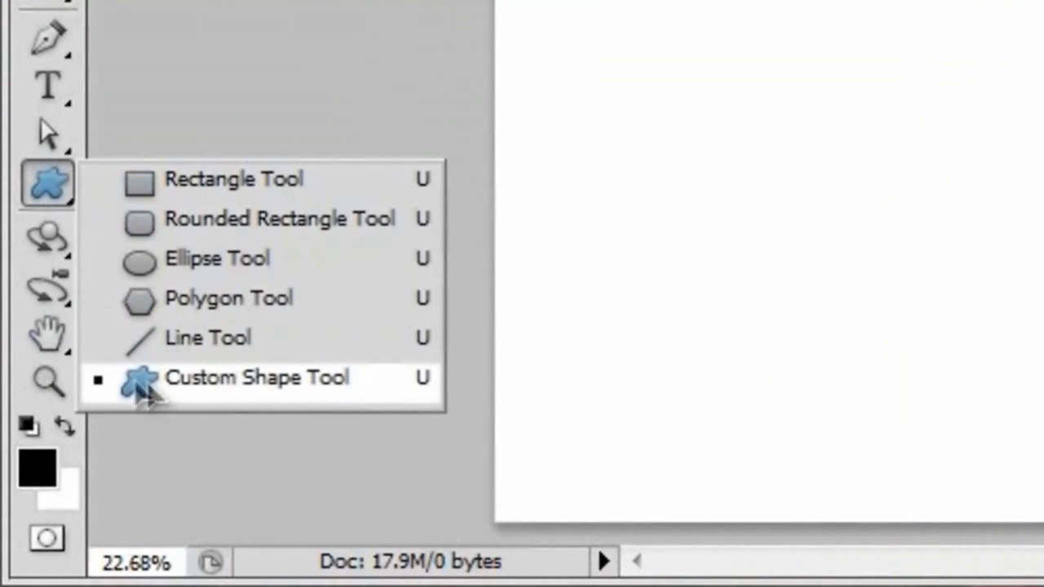
left_click(353, 396)
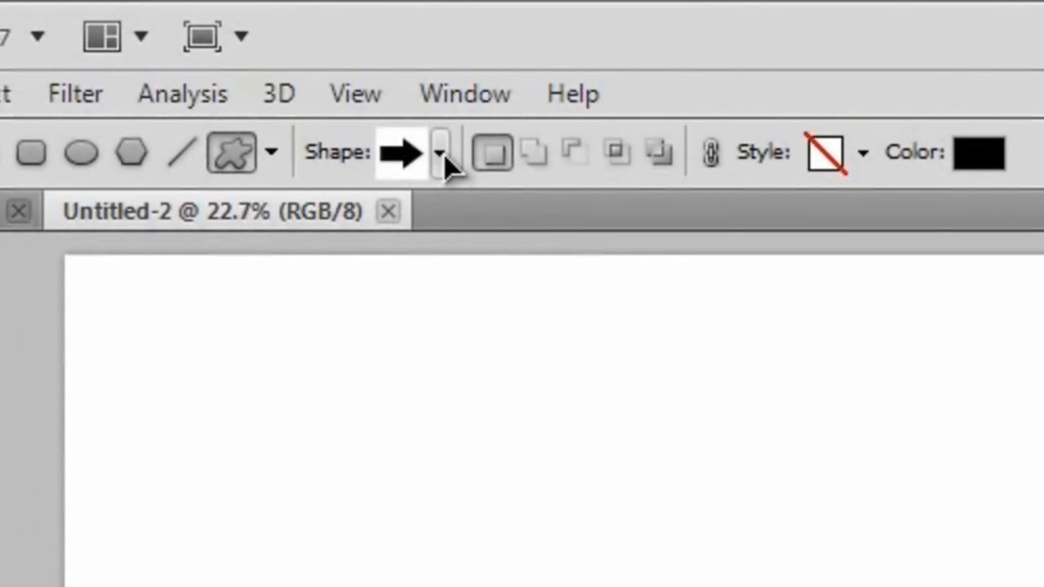
Replace the preset shapes with the Arrows set and pick Arrow 9.
left_click(442, 154)
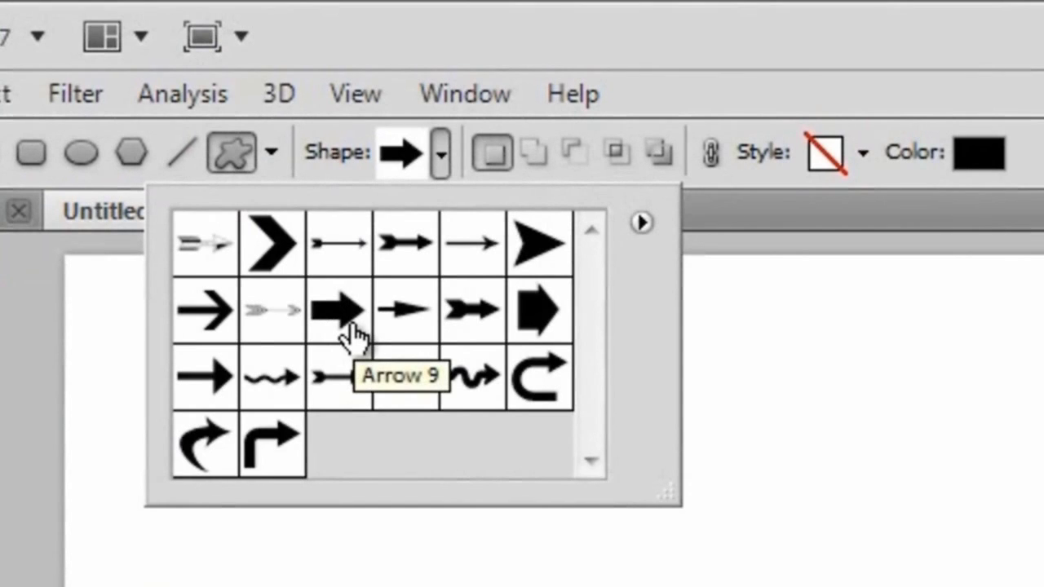
left_click(642, 224)
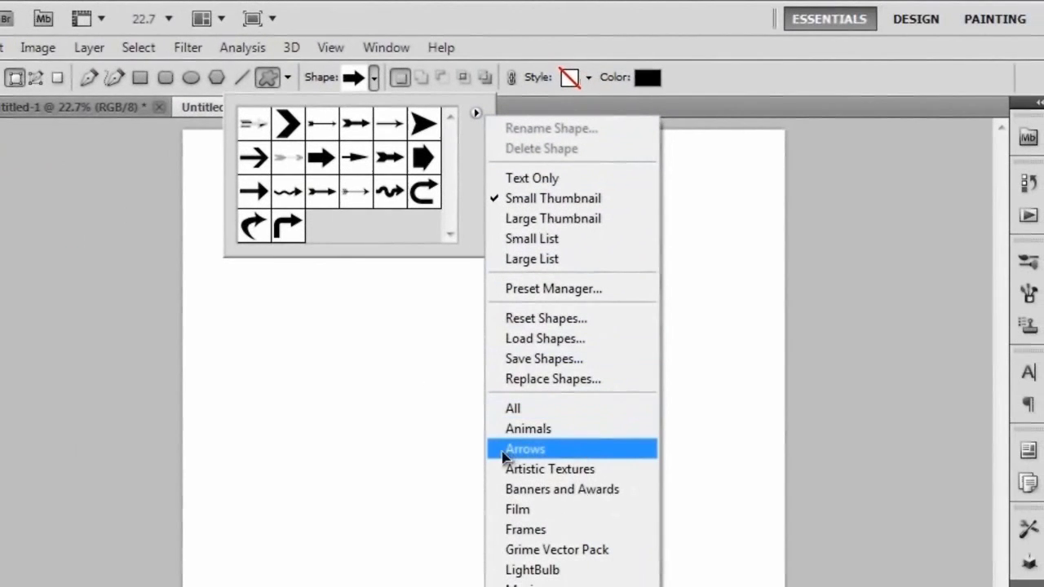
left_click(589, 450)
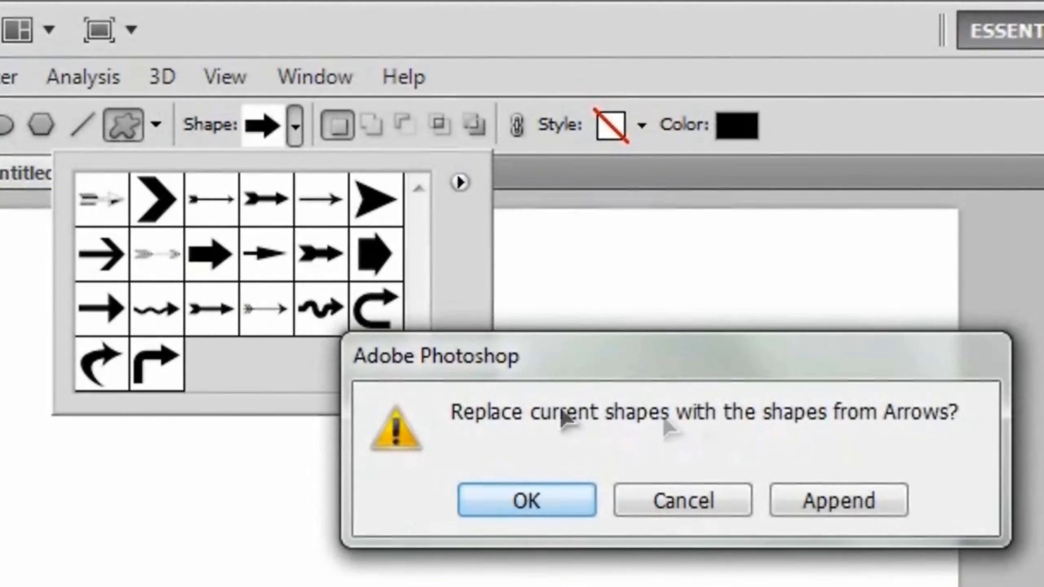
left_click(544, 503)
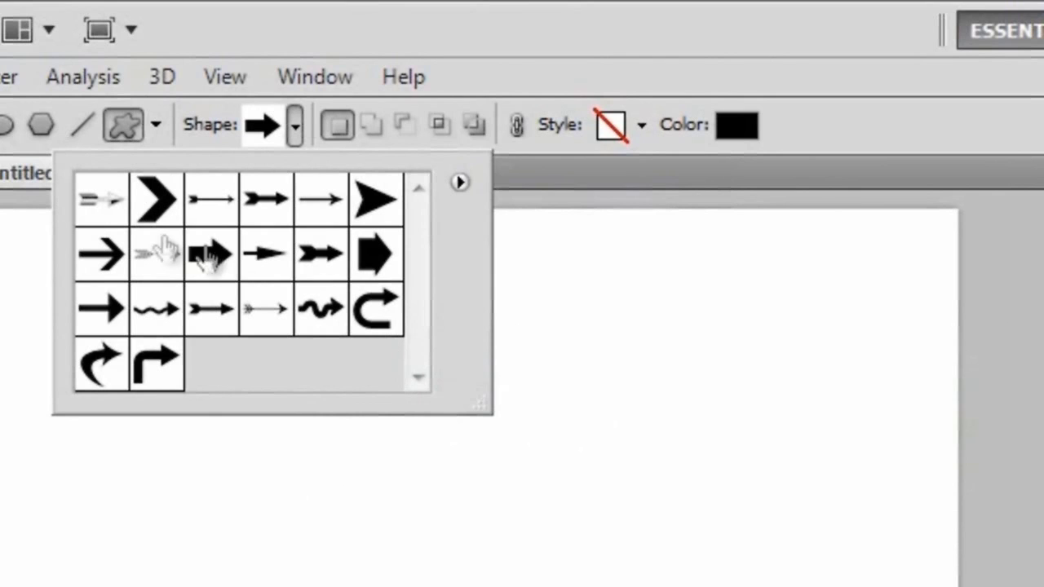
double_click(215, 254)
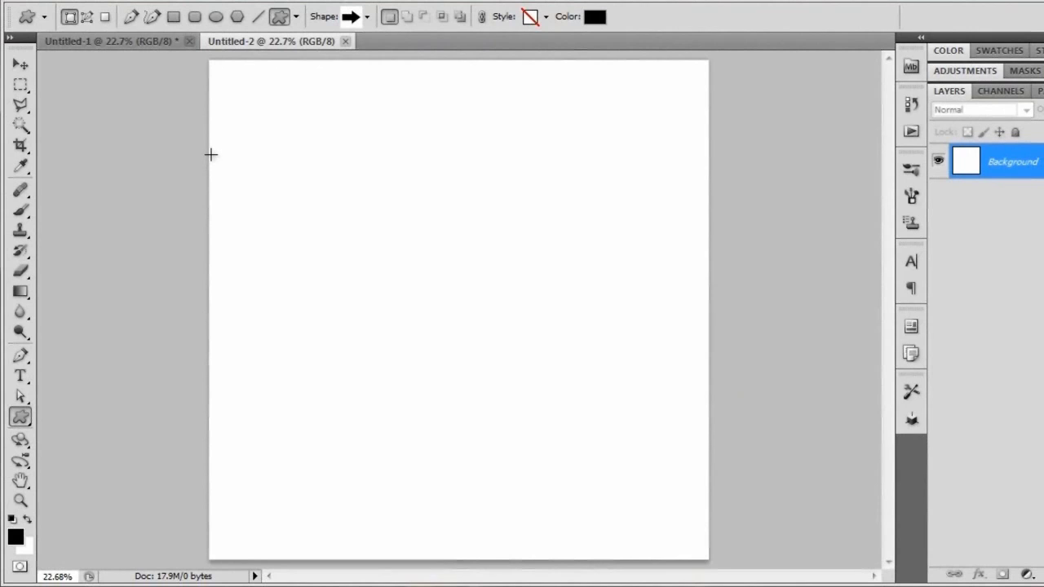
Draw a large Arrow 9 across the canvas and rasterize the Shape 1 layer.
left_click_drag(210, 153, 707, 560)
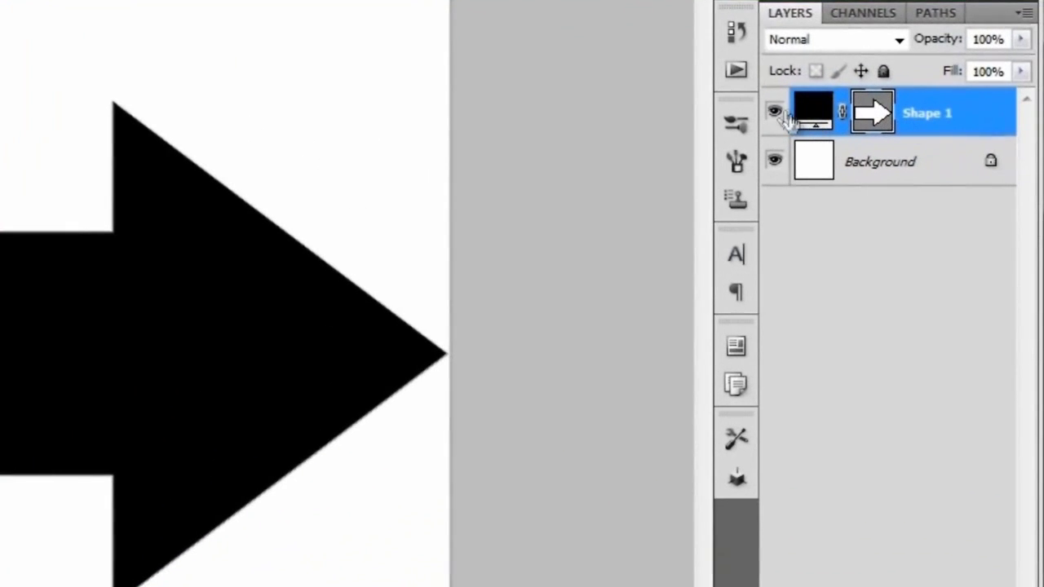
right_click(941, 116)
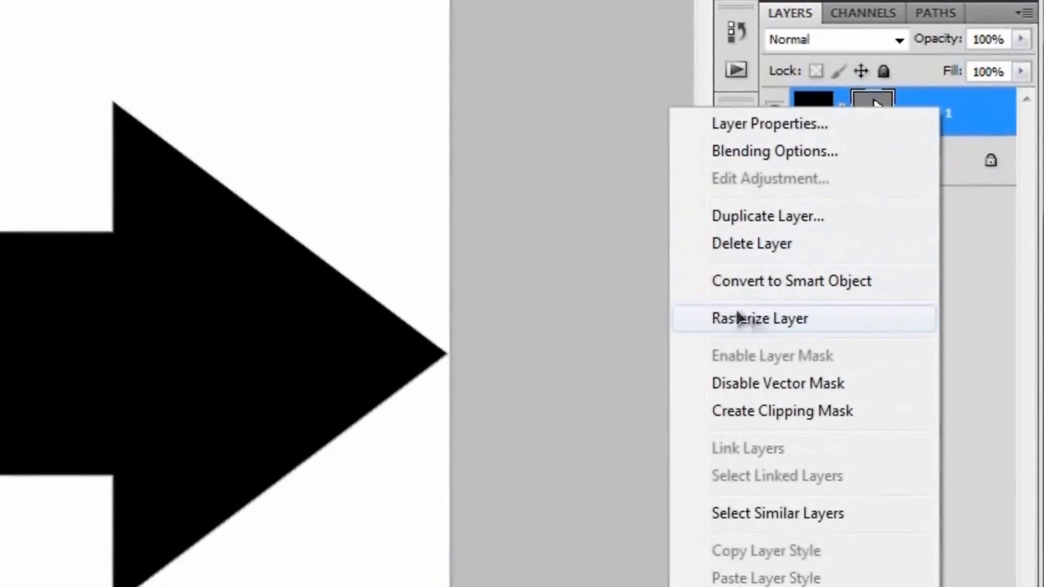
left_click(804, 318)
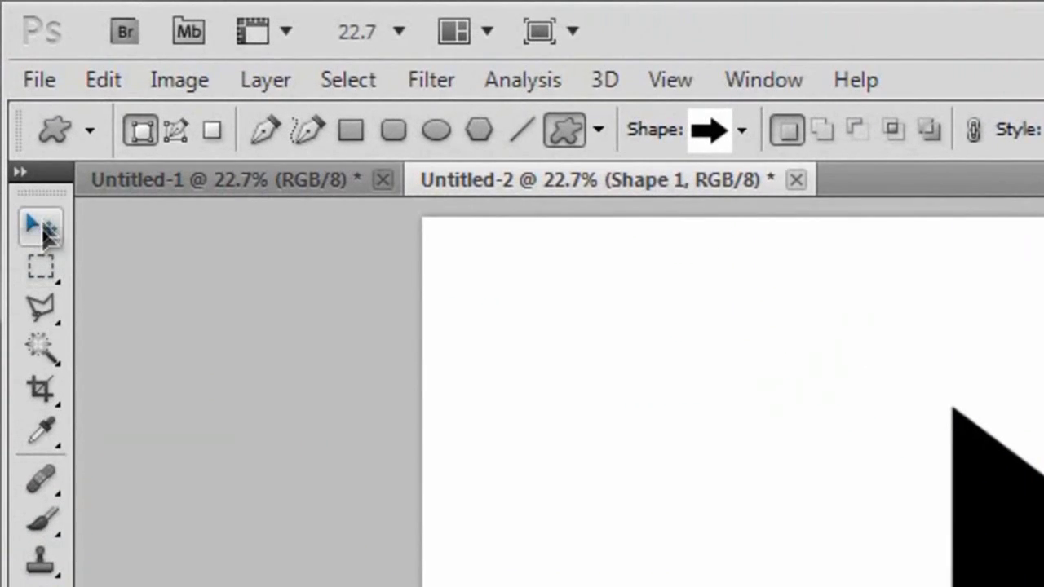
Align the arrow's vertical center to the canvas and clear the selection.
left_click(42, 229)
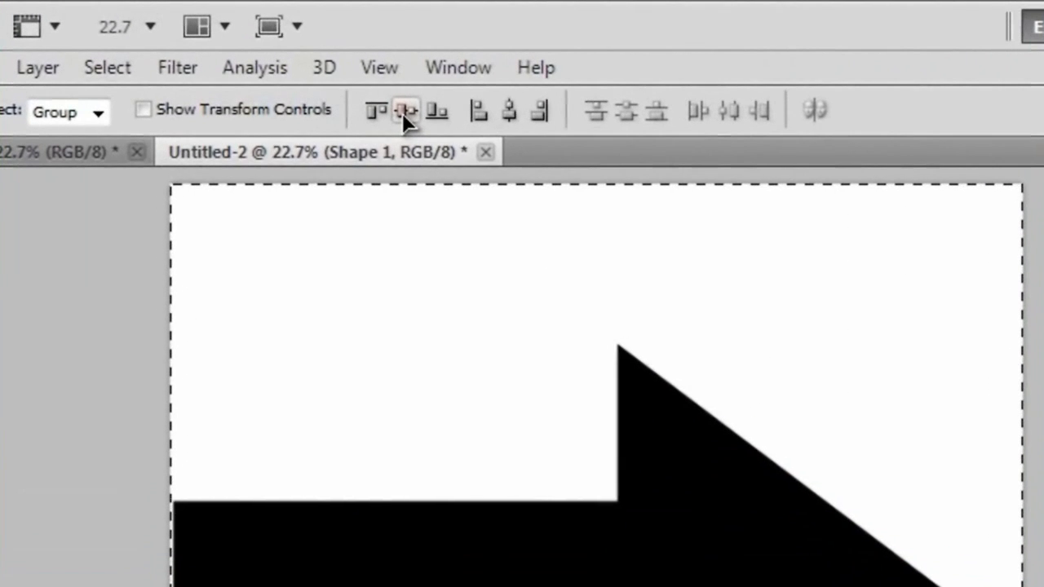
left_click(319, 60)
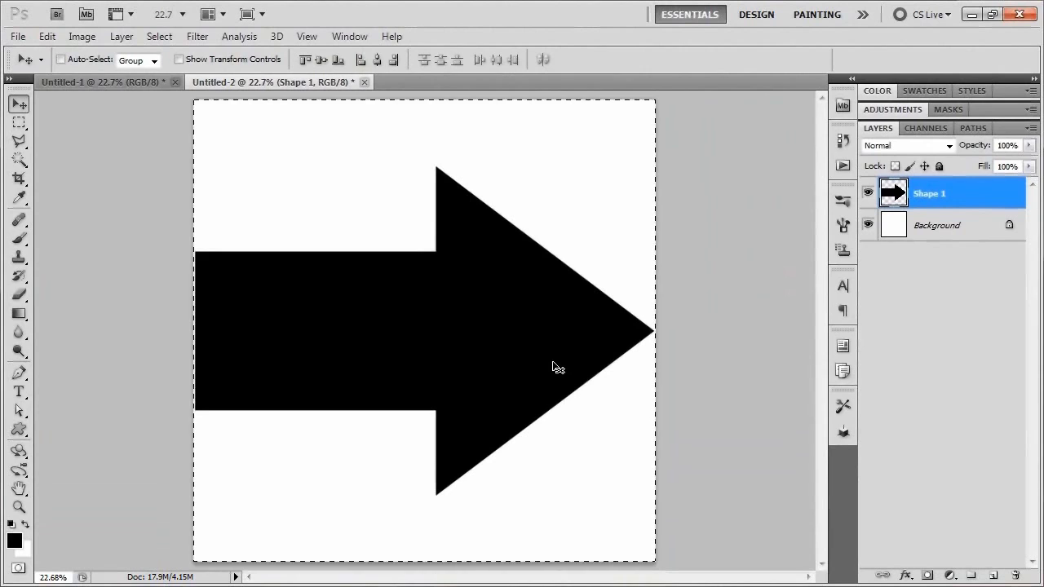
key("ctrl+d")
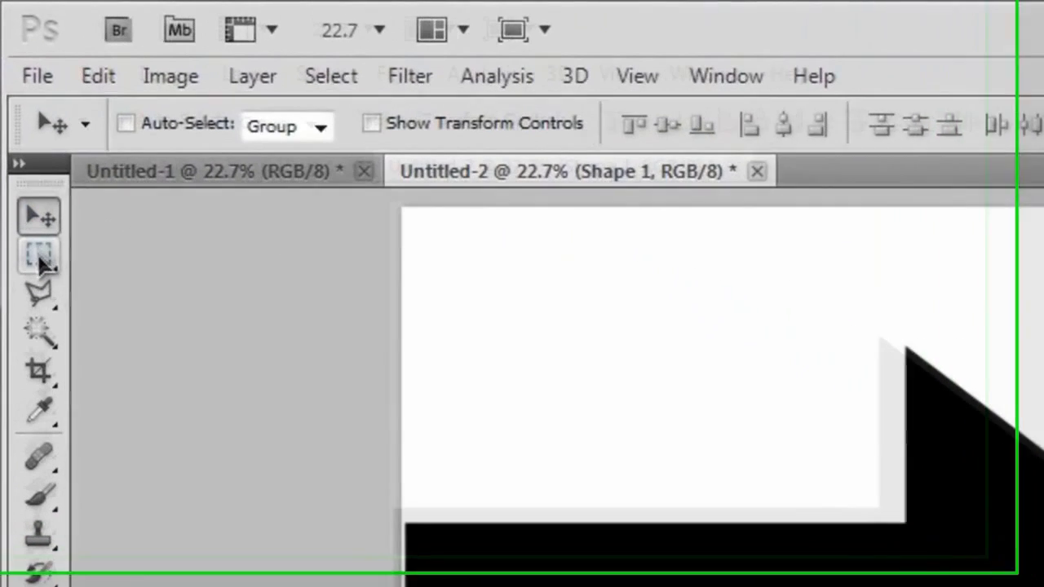
left_click(19, 122)
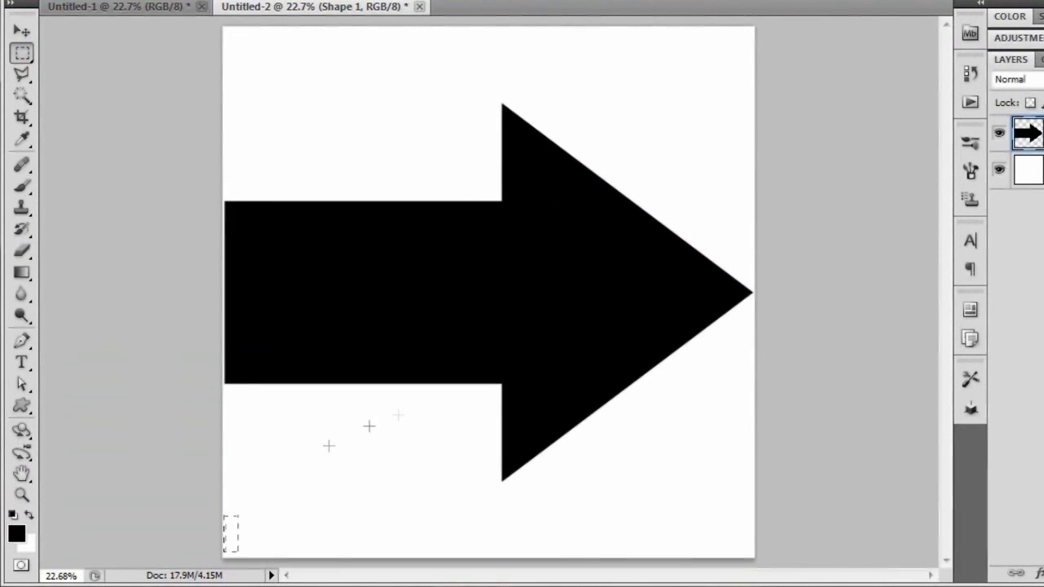
Select the arrow's lower half, nudged down one pixel, delete it and deselect.
left_click_drag(368, 425, 791, 291)
scroll(761, 298, "up", 5)
scroll(751, 305, "up", 6)
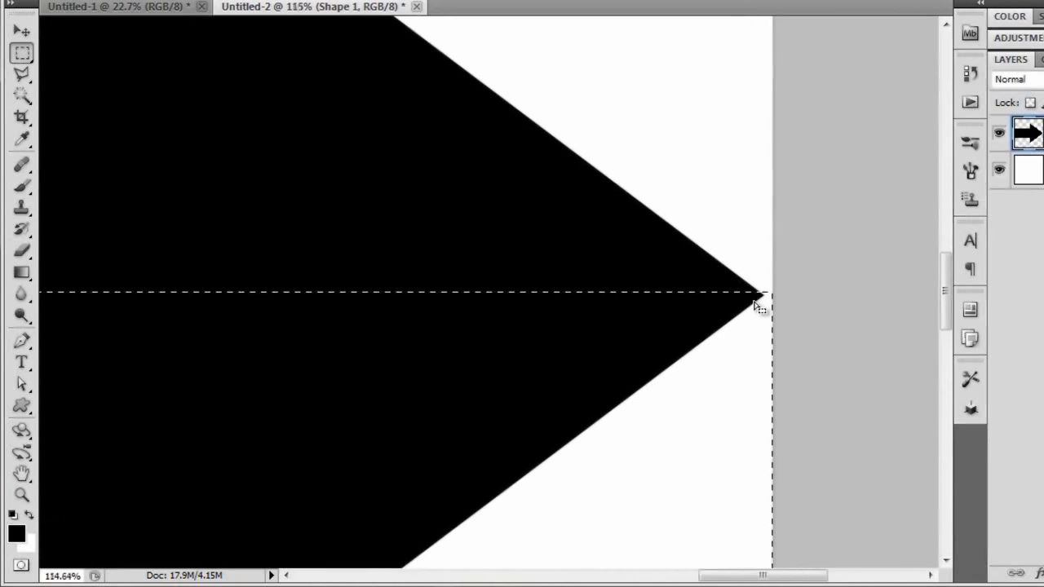
scroll(776, 303, "up", 5)
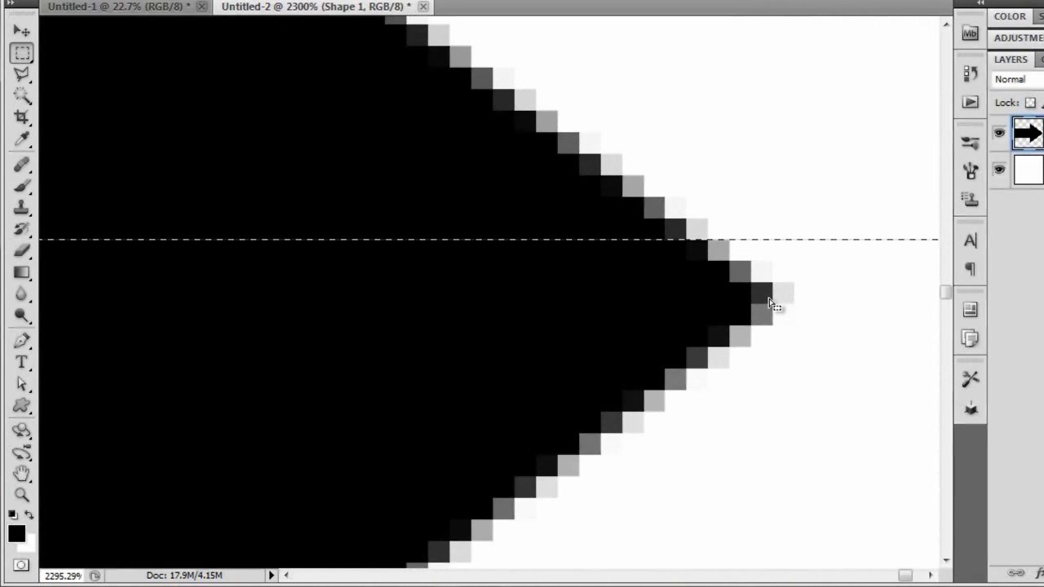
key("Down")
key("Down")
key("Down")
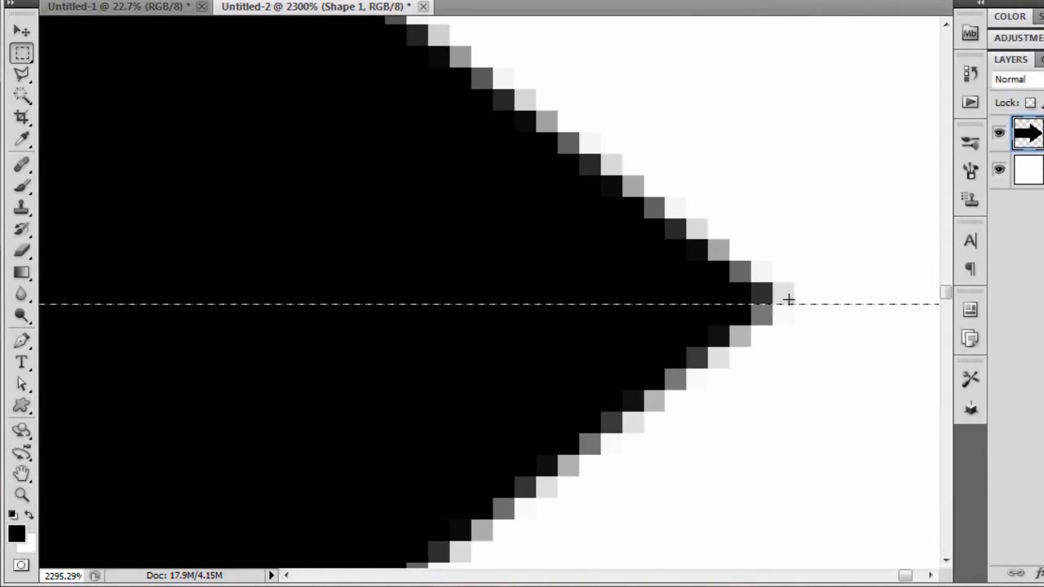
key("Delete")
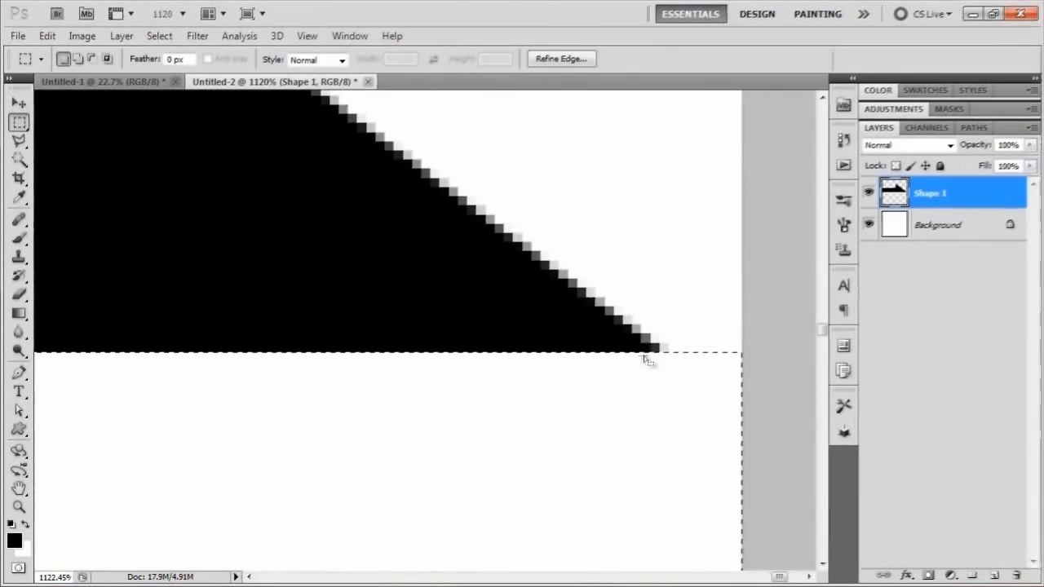
scroll(530, 367, "down", 8)
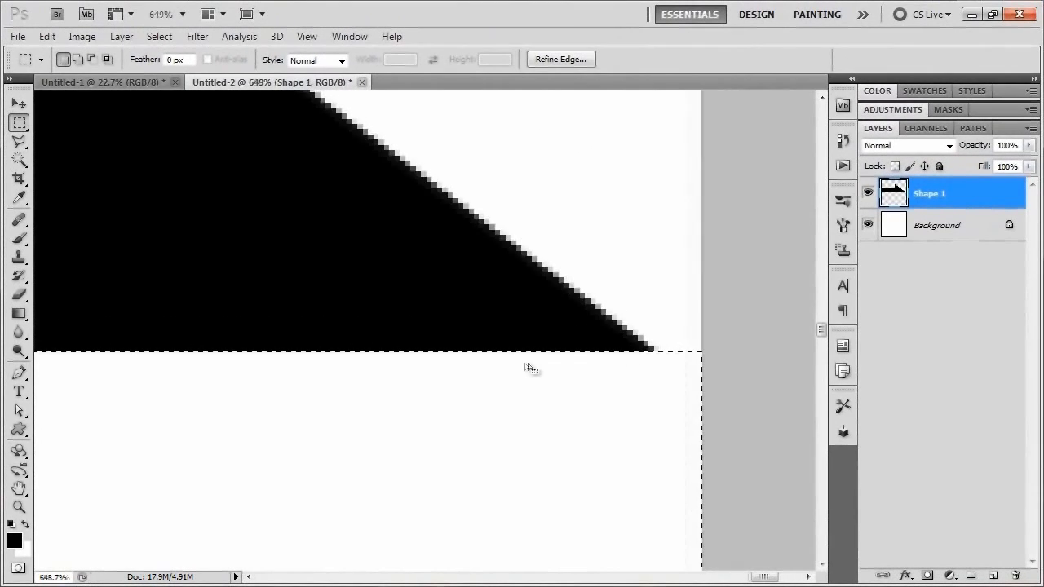
scroll(531, 366, "down", 6)
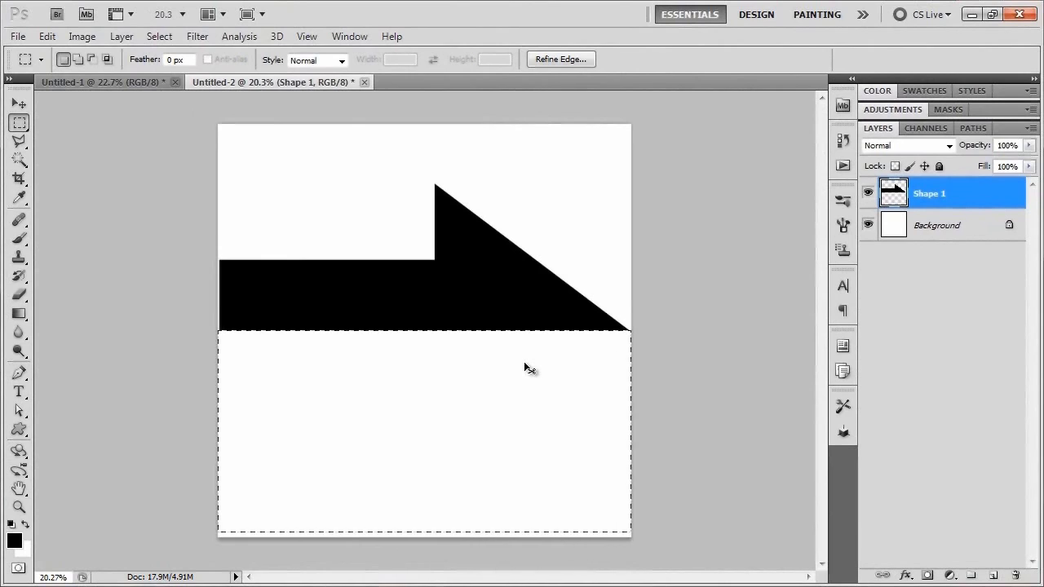
key("ctrl+d")
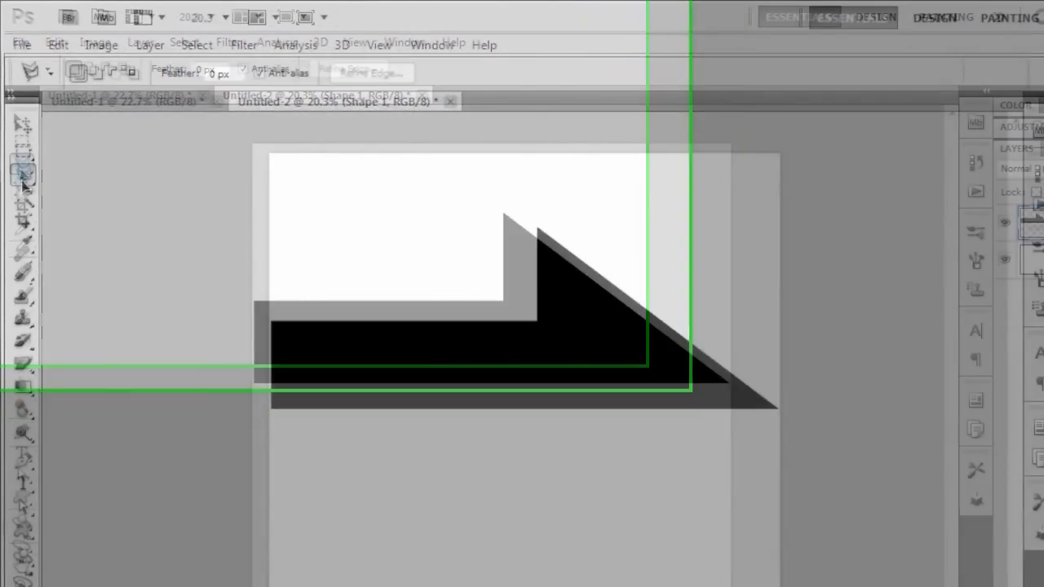
Choose the Polygonal Lasso Tool and zoom in on the half-arrow.
left_click(20, 142)
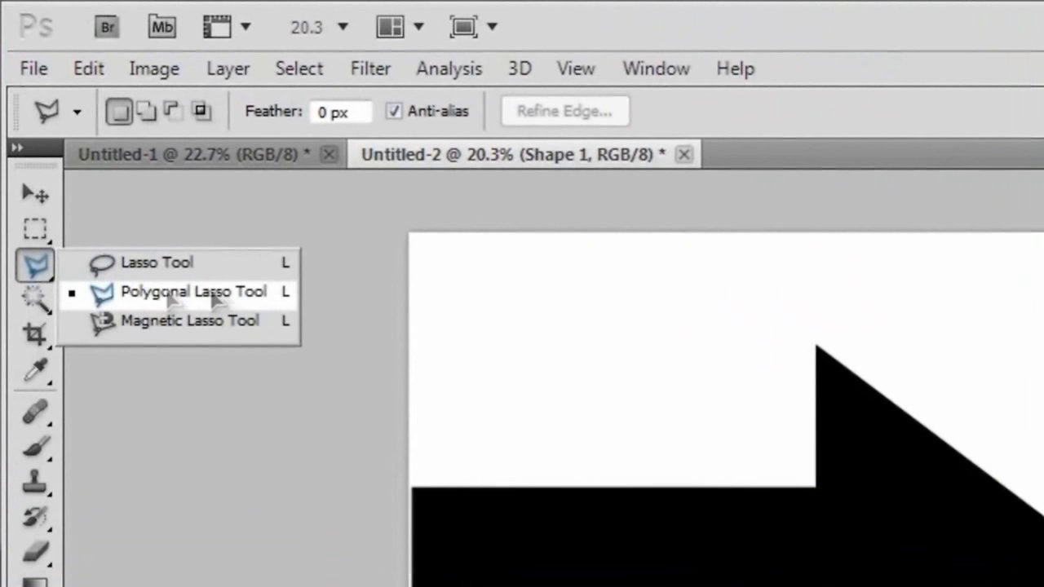
left_click(264, 292)
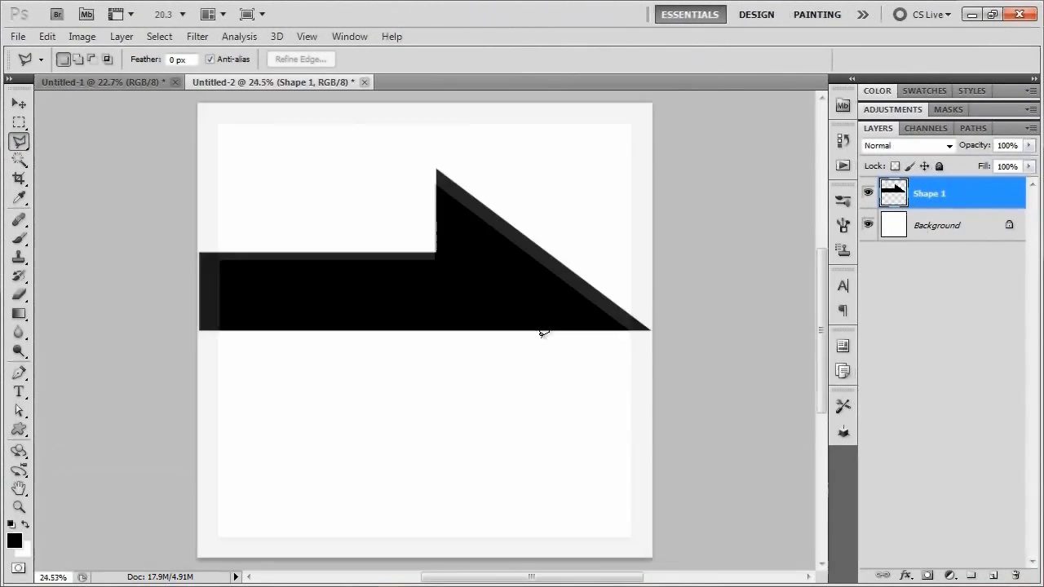
left_click_drag(543, 329, 537, 470)
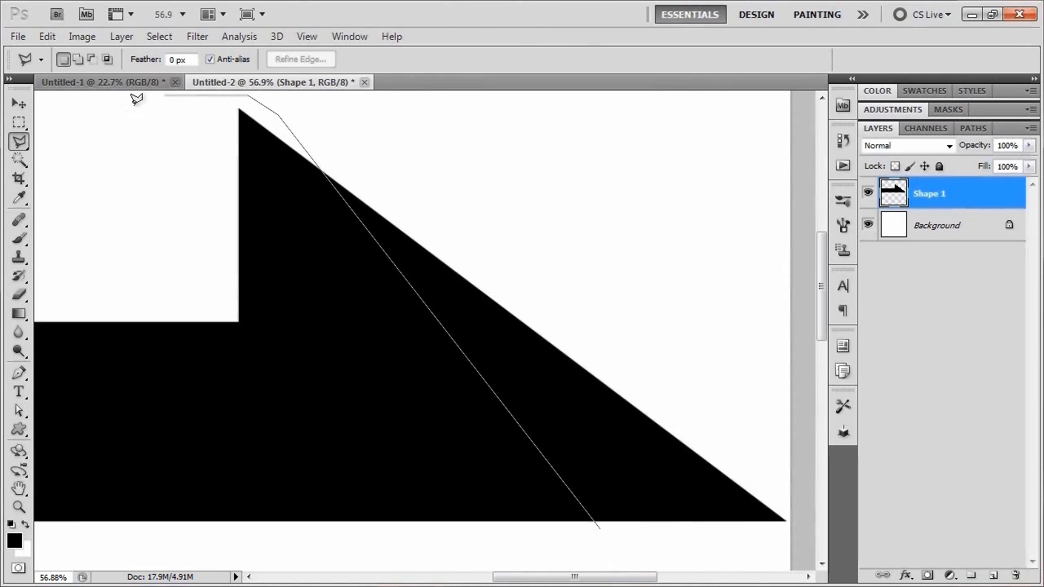
left_click_drag(84, 310, 412, 286)
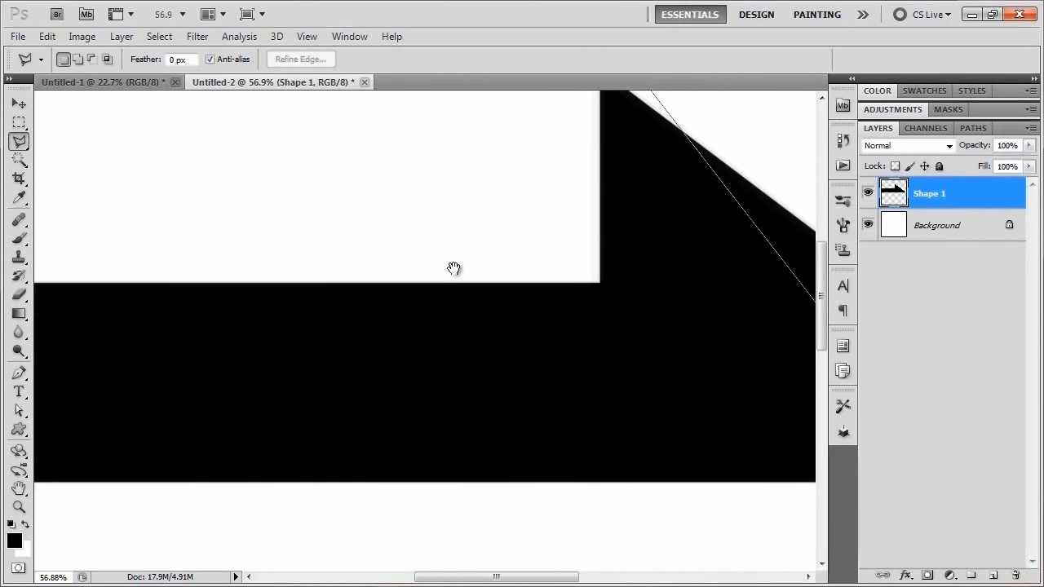
left_click_drag(193, 348, 465, 419)
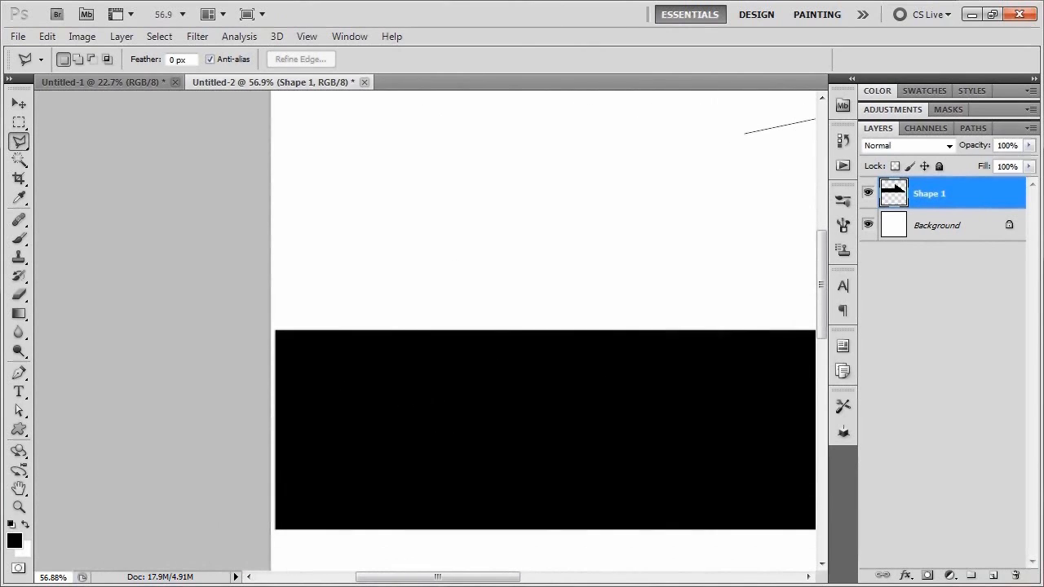
Outline the bar and left arrowhead, delete them, leaving a thin triangle, and deselect.
left_click(143, 294)
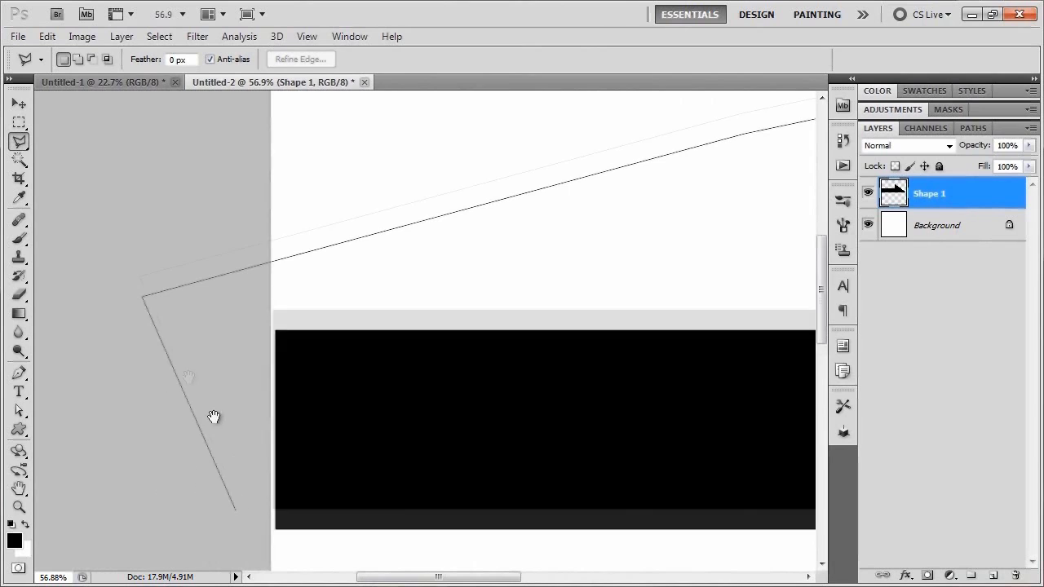
left_click_drag(214, 414, 159, 281)
key("space")
mouse_move(703, 481)
left_mouse_down()
mouse_move(326, 414)
mouse_move(109, 422)
left_mouse_up()
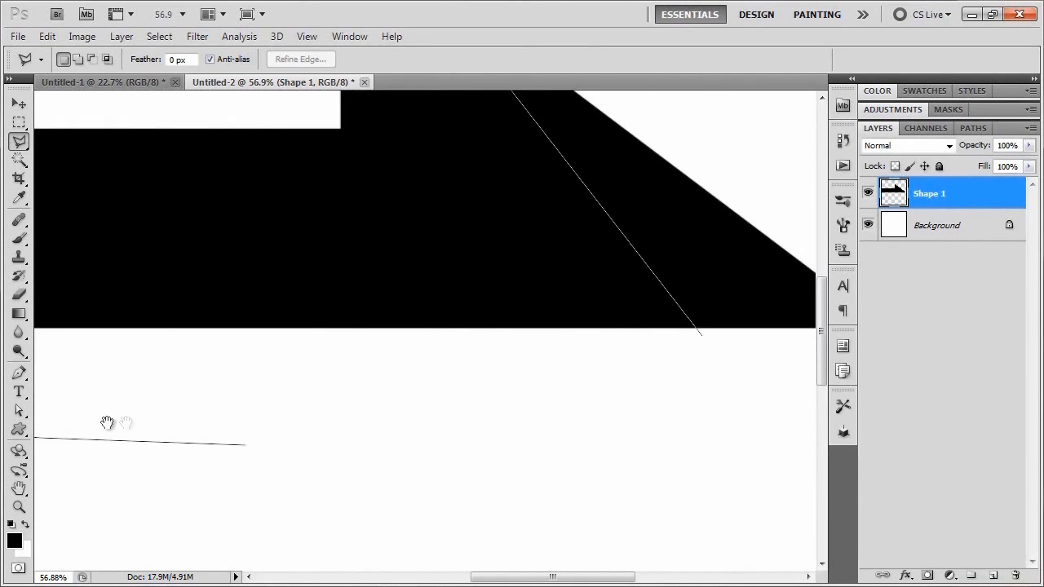
left_click(708, 370)
left_click(703, 331)
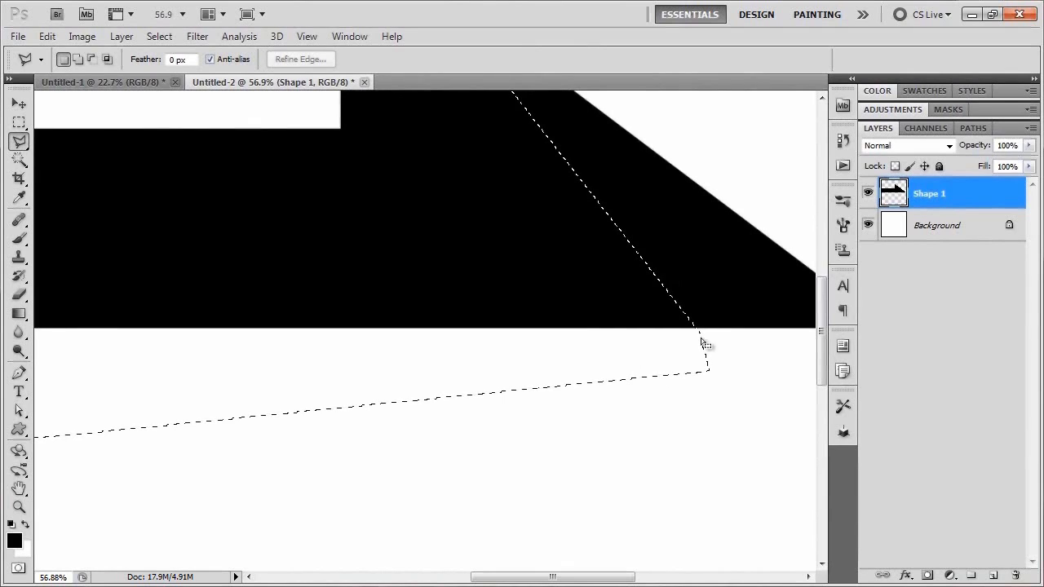
scroll(520, 282, "down", 3)
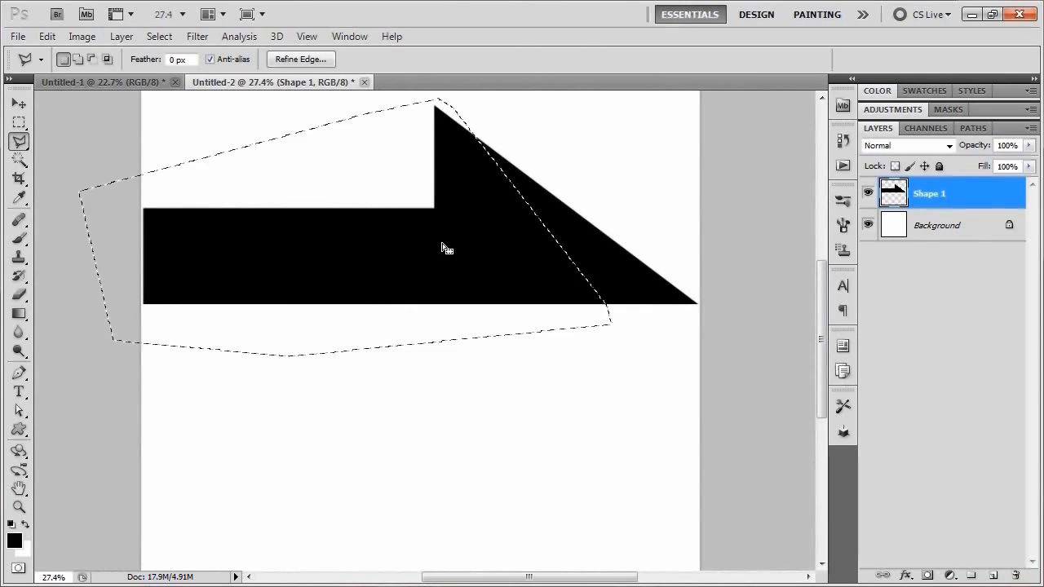
key("Delete")
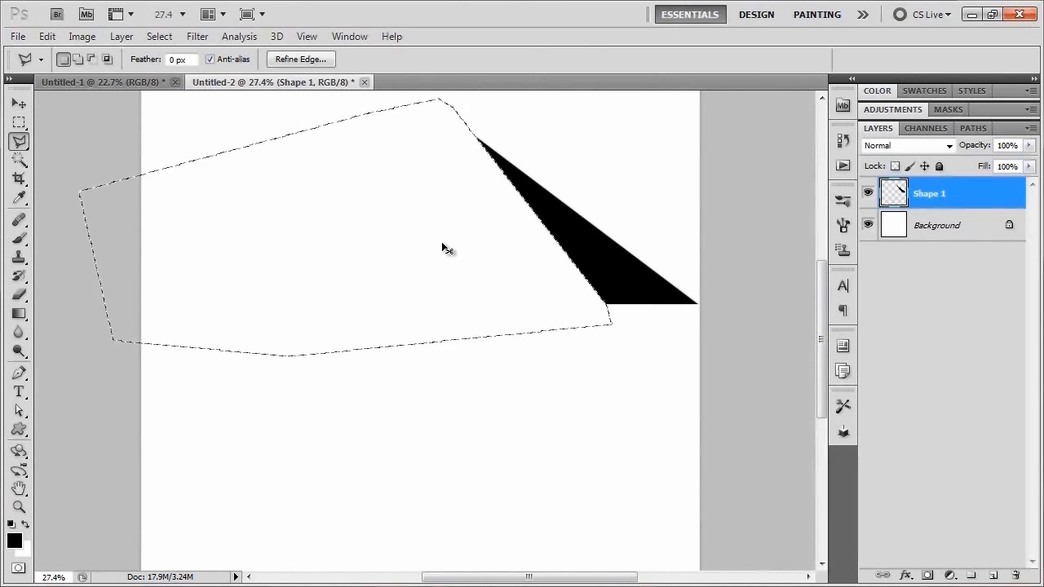
key("ctrl+d")
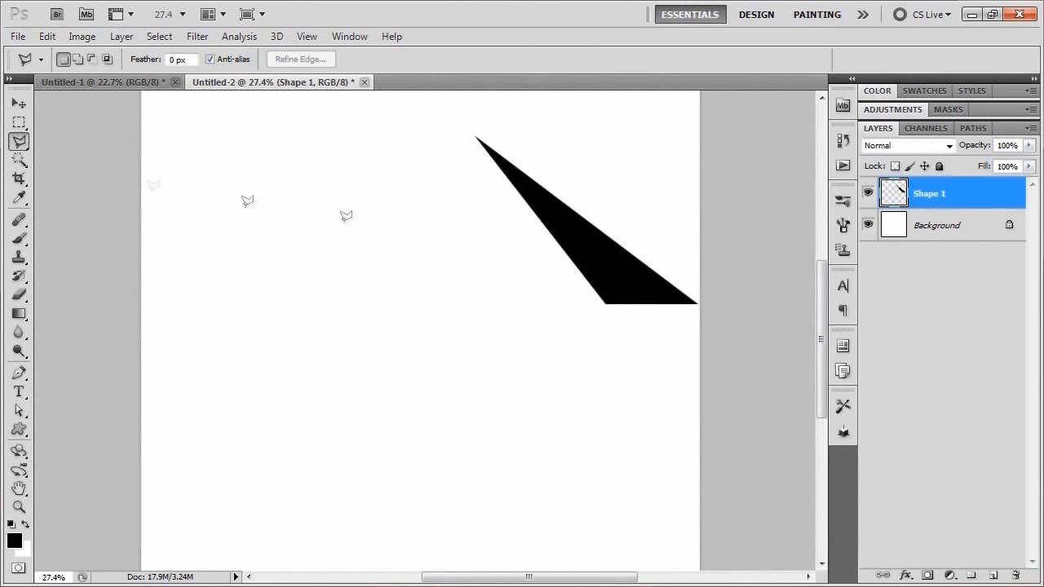
Drag the thin black triangle leftward across the canvas with the Move tool.
left_click(20, 103)
left_click_drag(666, 300, 438, 310)
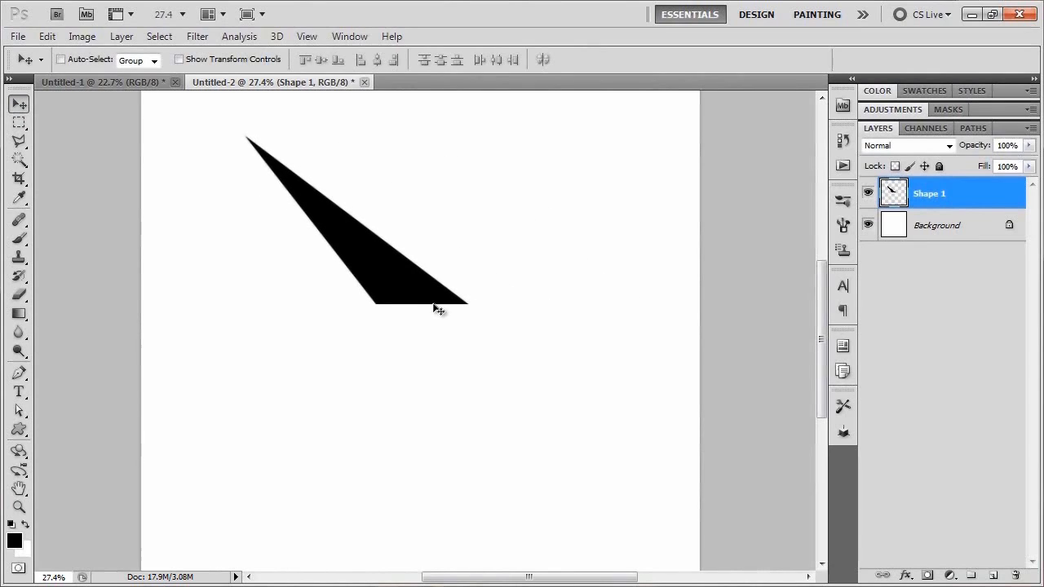
scroll(479, 298, "down", 3)
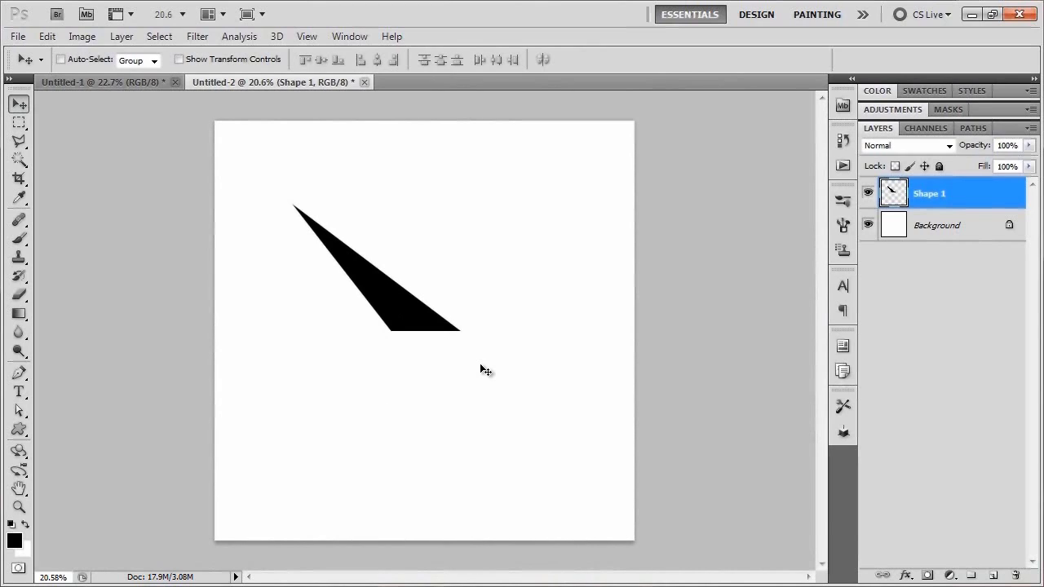
Duplicate the triangle, flip the copy vertically and move it below to form a chevron.
key("ctrl+j")
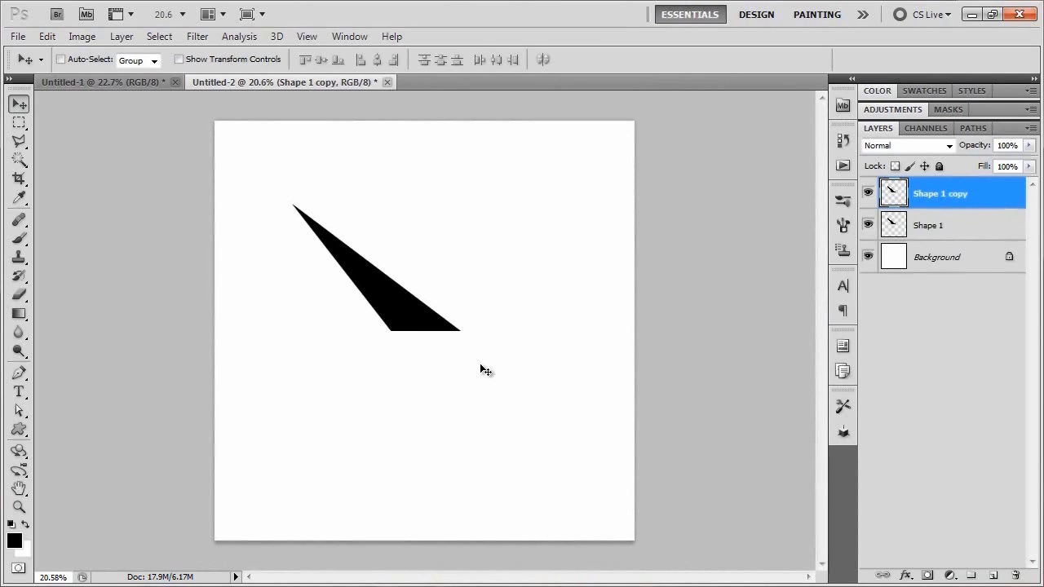
key("ctrl+t")
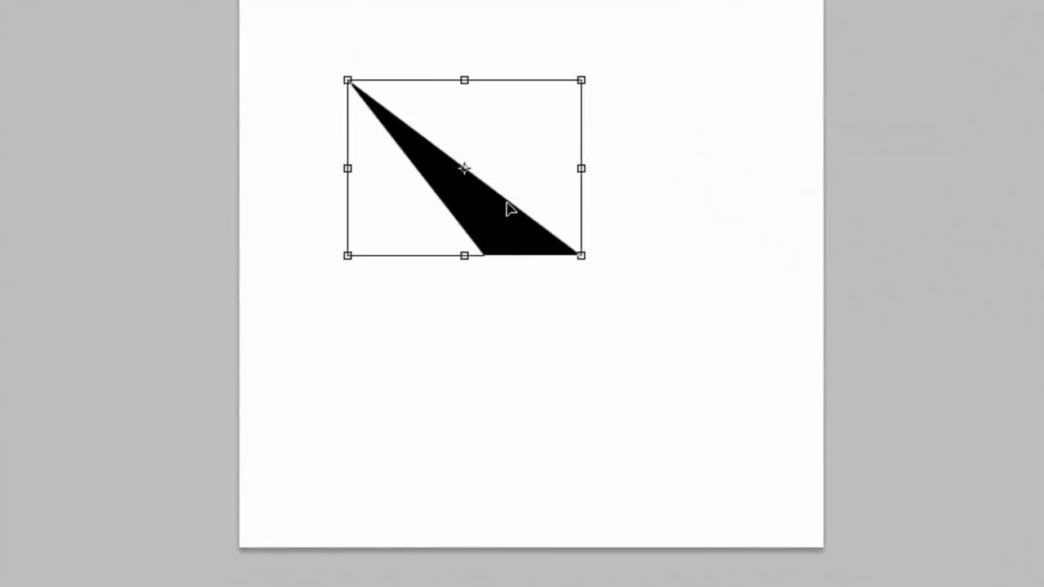
right_click(408, 298)
left_click(609, 548)
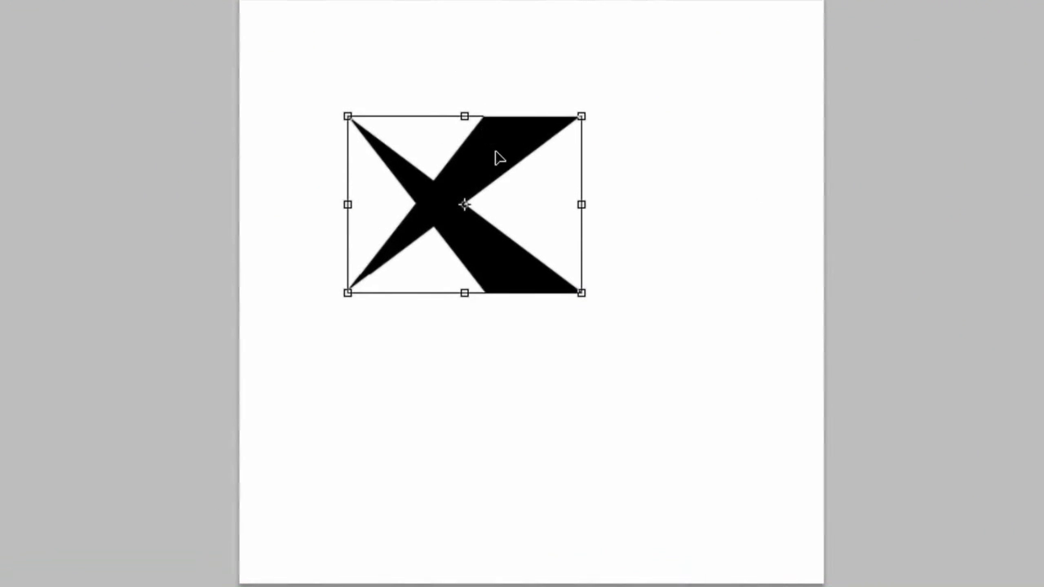
left_click_drag(495, 163, 504, 328)
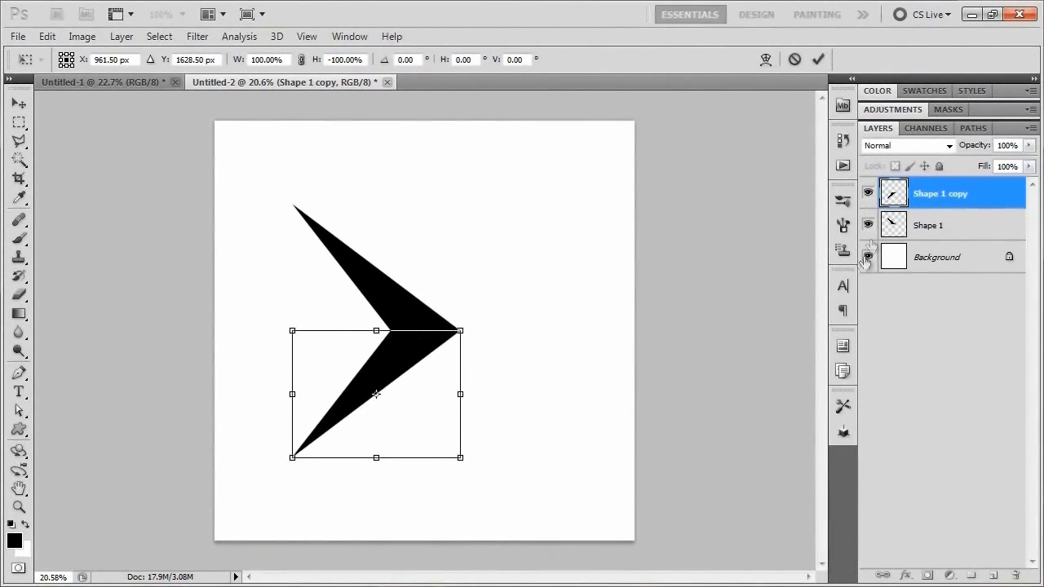
left_click(820, 65)
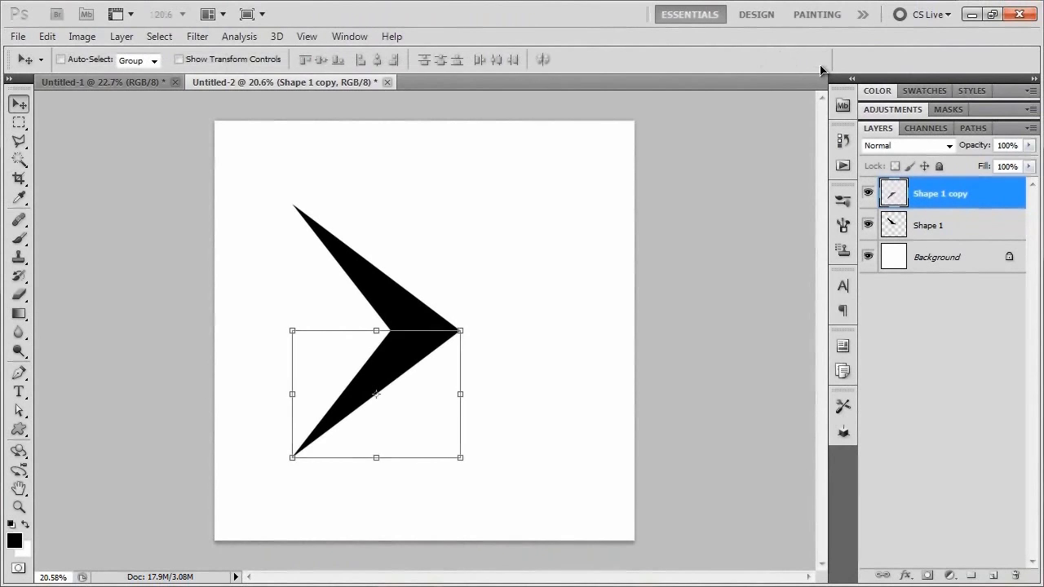
Nudge the flipped copy up one pixel so both halves meet in a sharp tip.
scroll(438, 337, "up", 5)
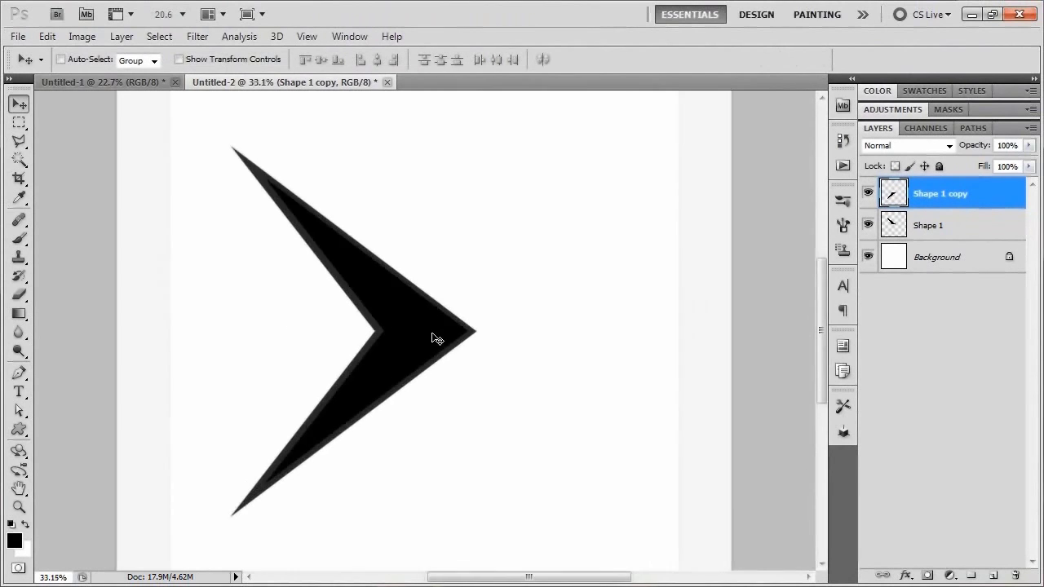
scroll(514, 336, "up", 10)
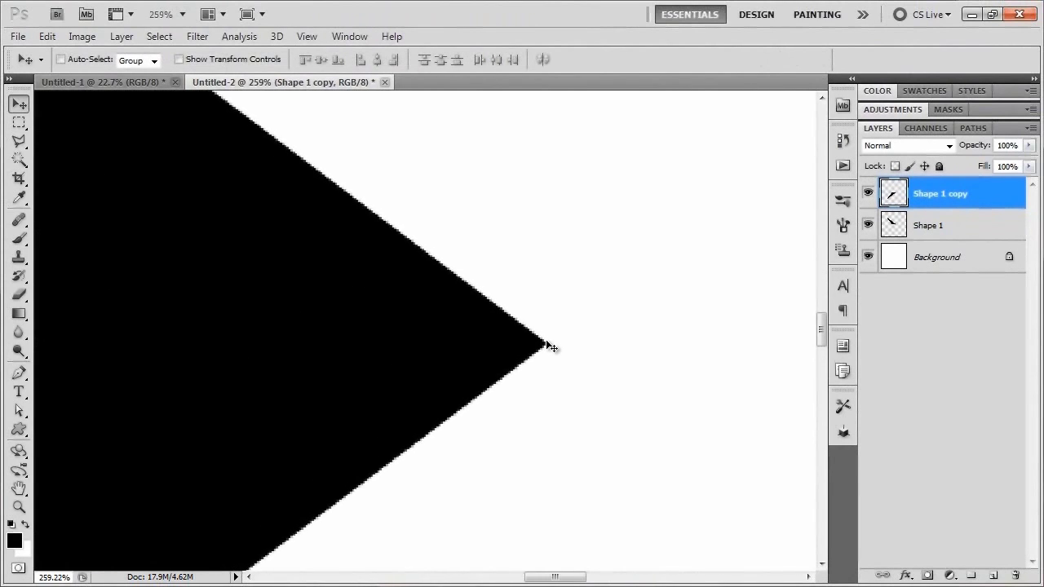
scroll(559, 350, "up", 4)
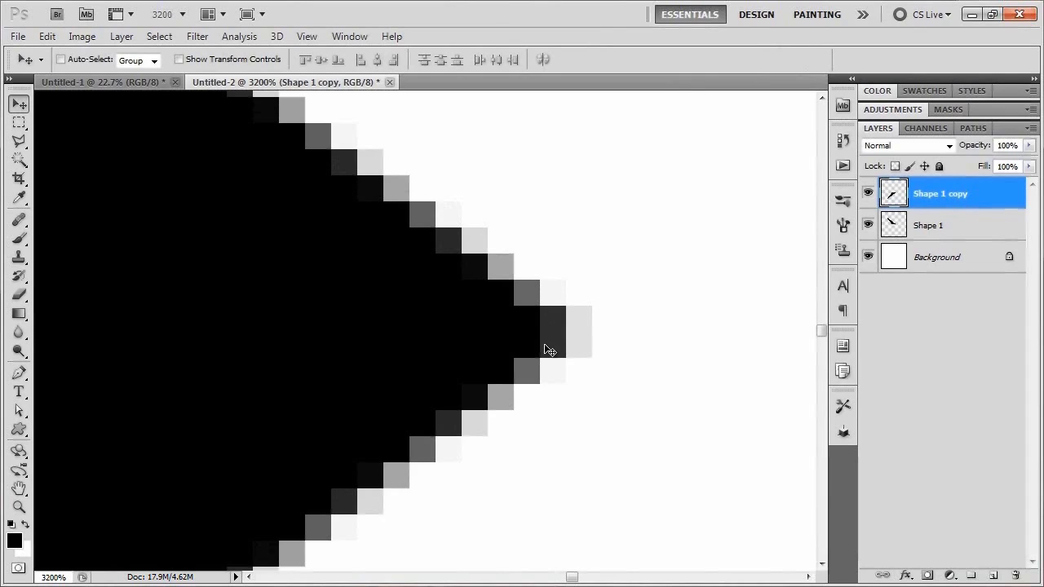
key("Up")
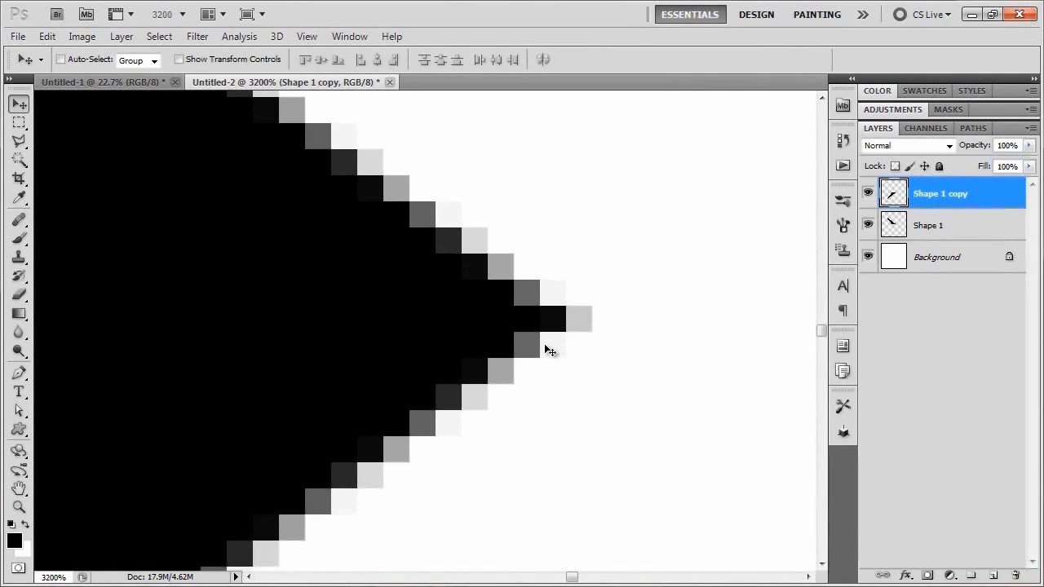
scroll(552, 322, "down", 5)
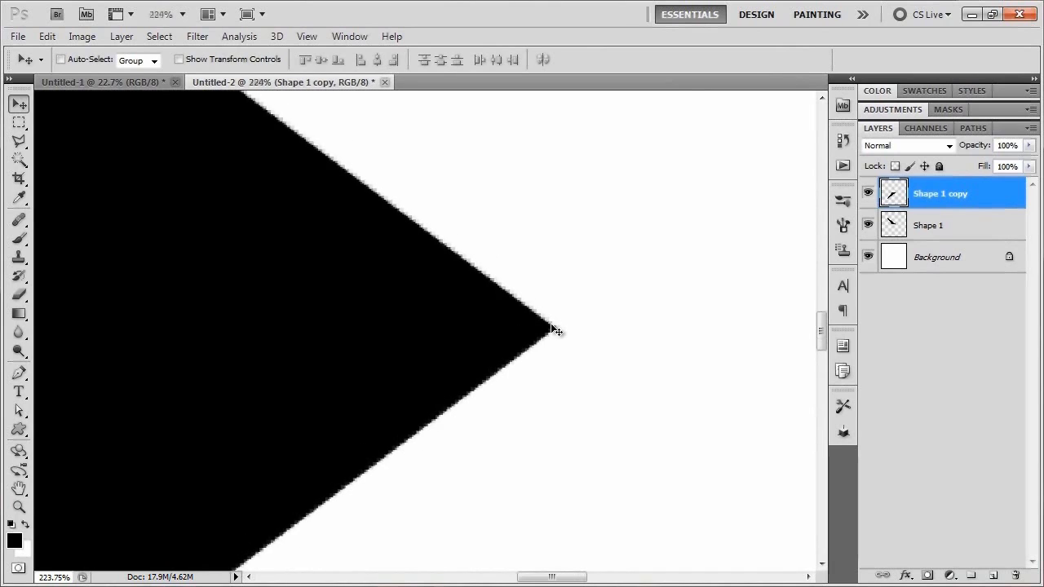
scroll(552, 326, "down", 8)
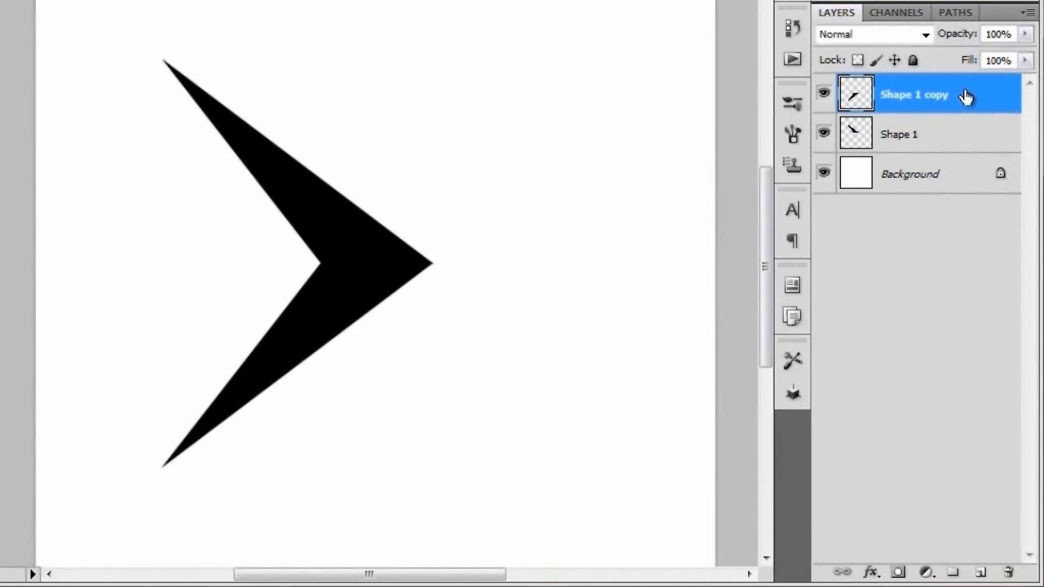
Merge the chevron halves into one layer, duplicate it, and drag the copy left.
key("ctrl+e")
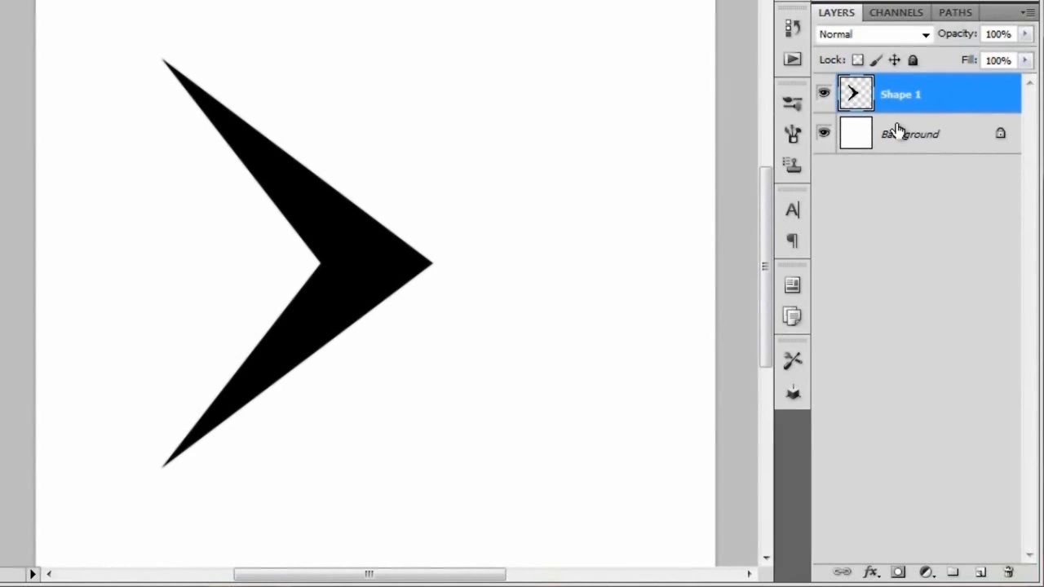
key("ctrl+j")
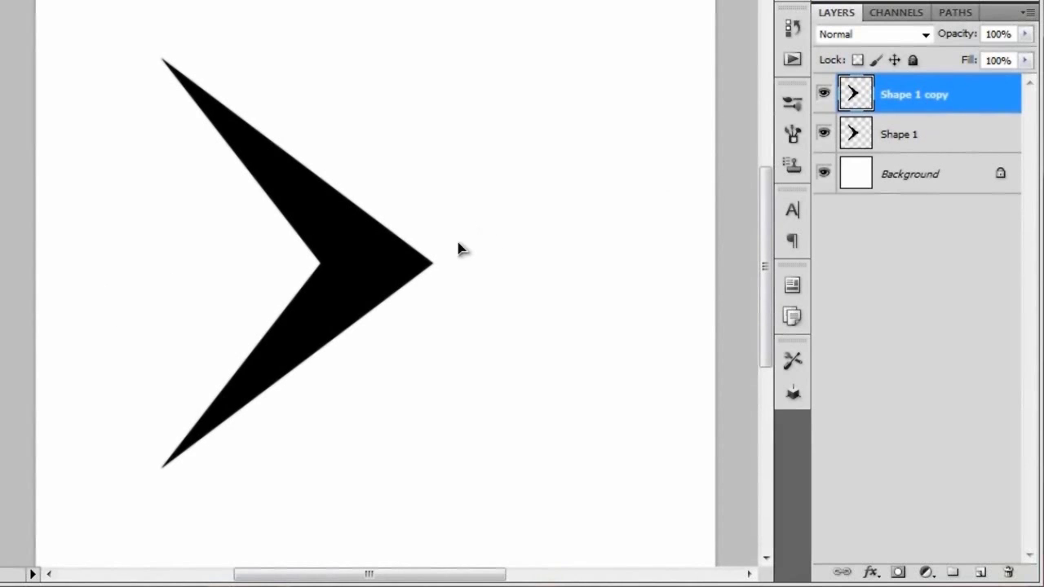
left_click_drag(402, 294, 286, 290)
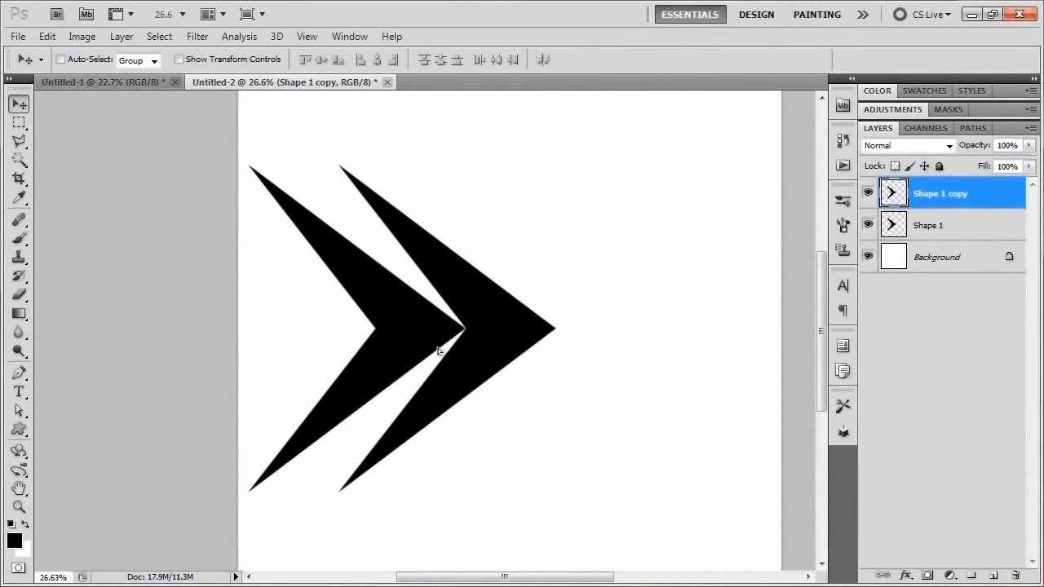
Fine-tune the copy so its notch meets the original's tip, then begin a free transform.
left_click_drag(437, 351, 443, 354)
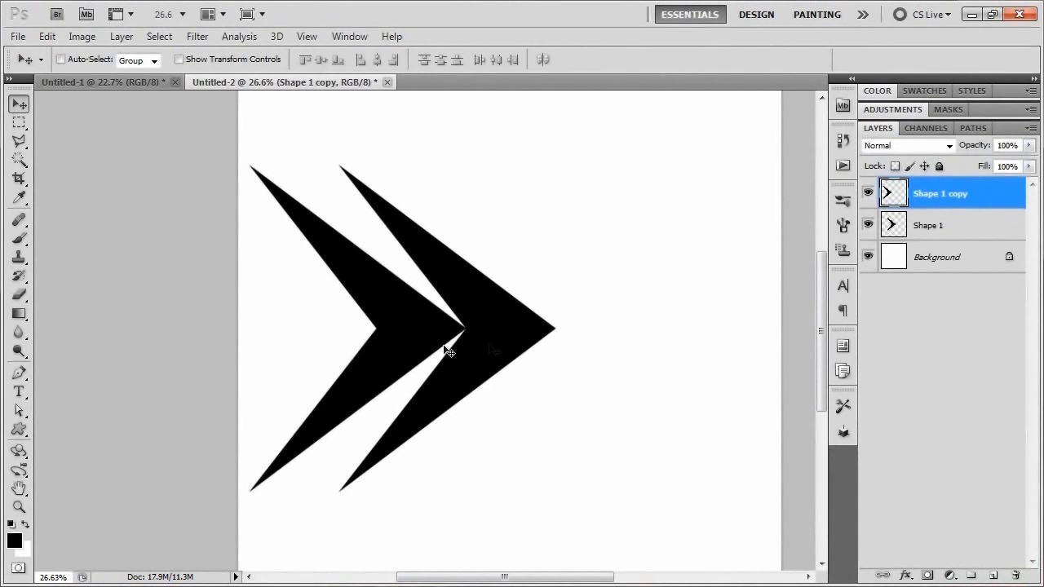
scroll(463, 343, "up", 10)
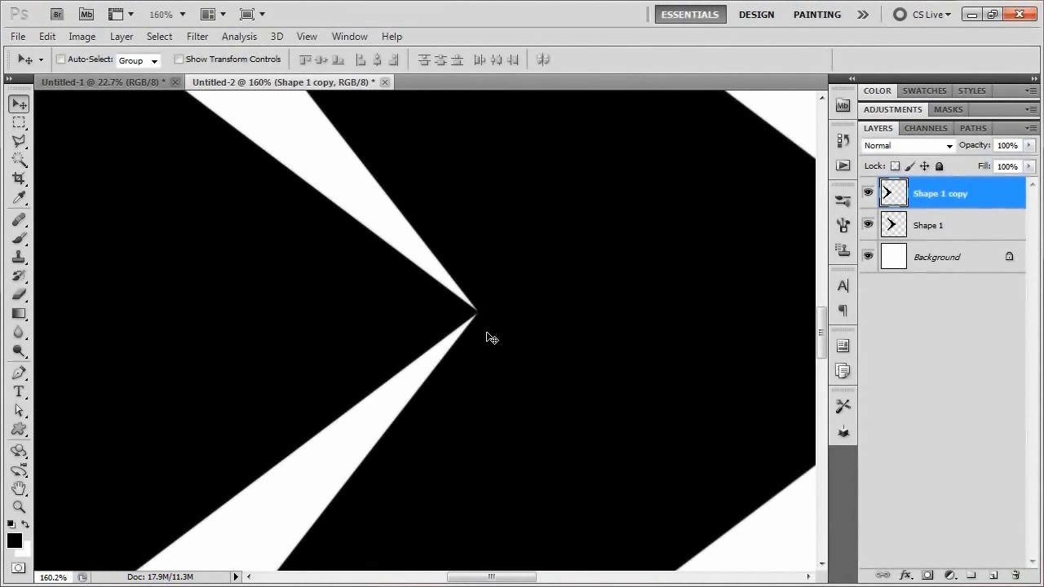
scroll(490, 338, "up", 8)
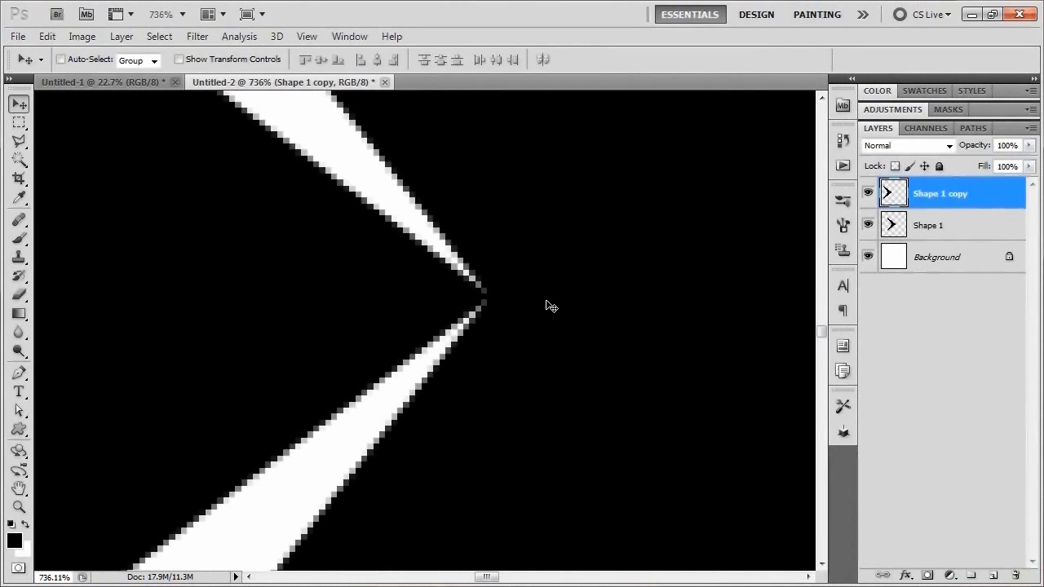
key("Up")
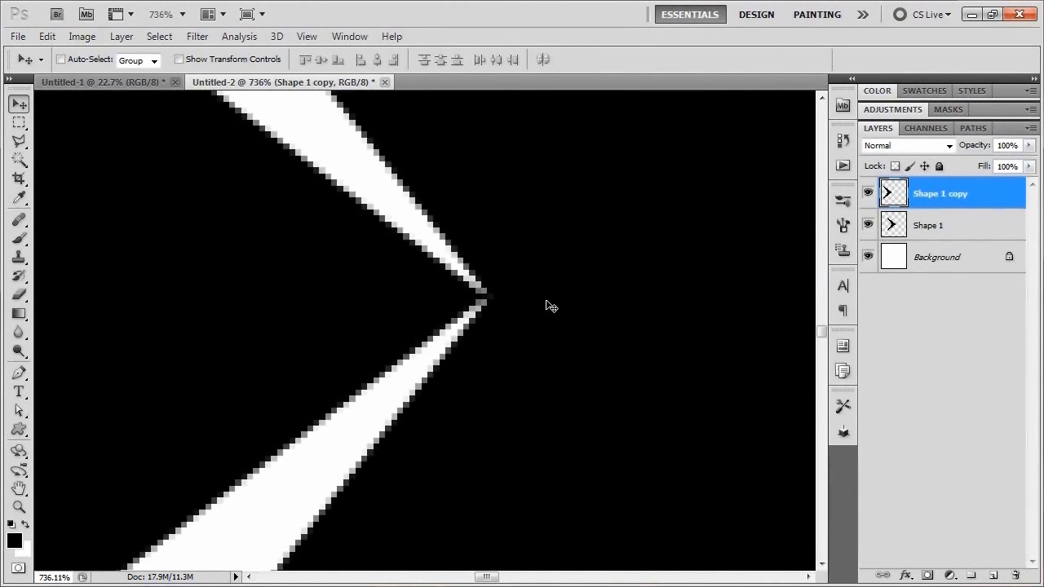
scroll(488, 303, "down", 15)
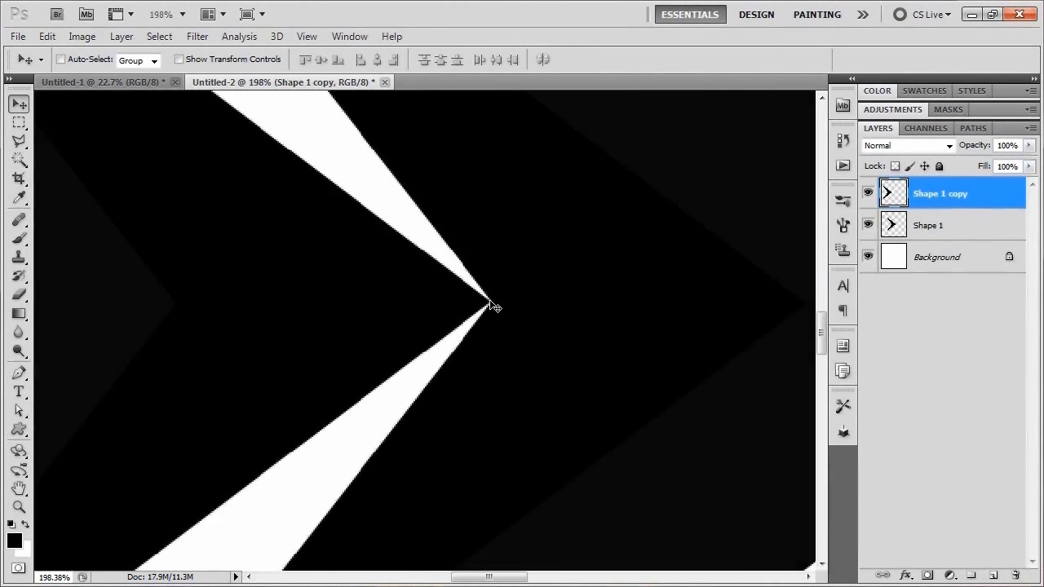
scroll(494, 307, "down", 5)
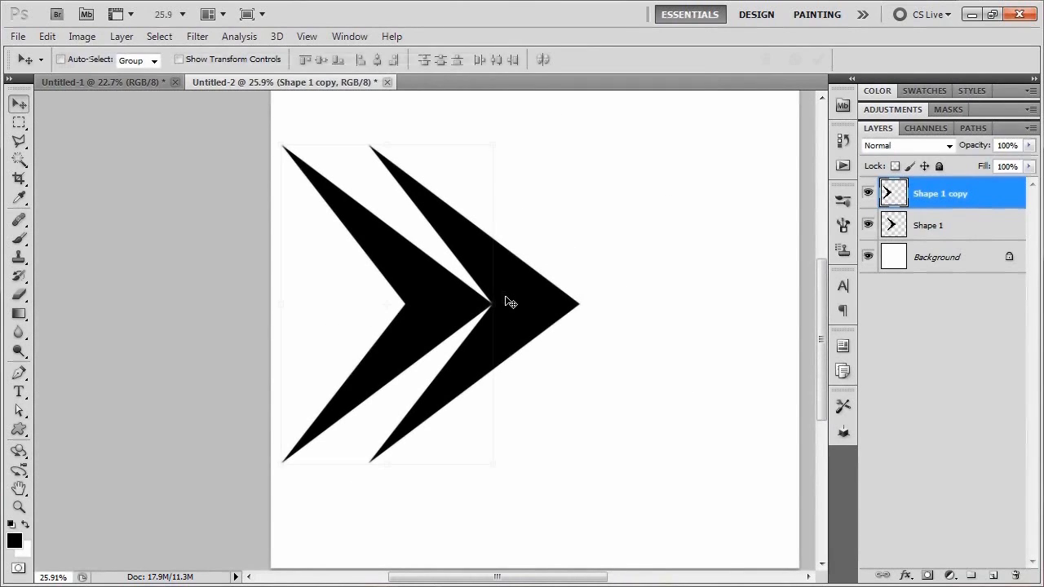
key("ctrl+t")
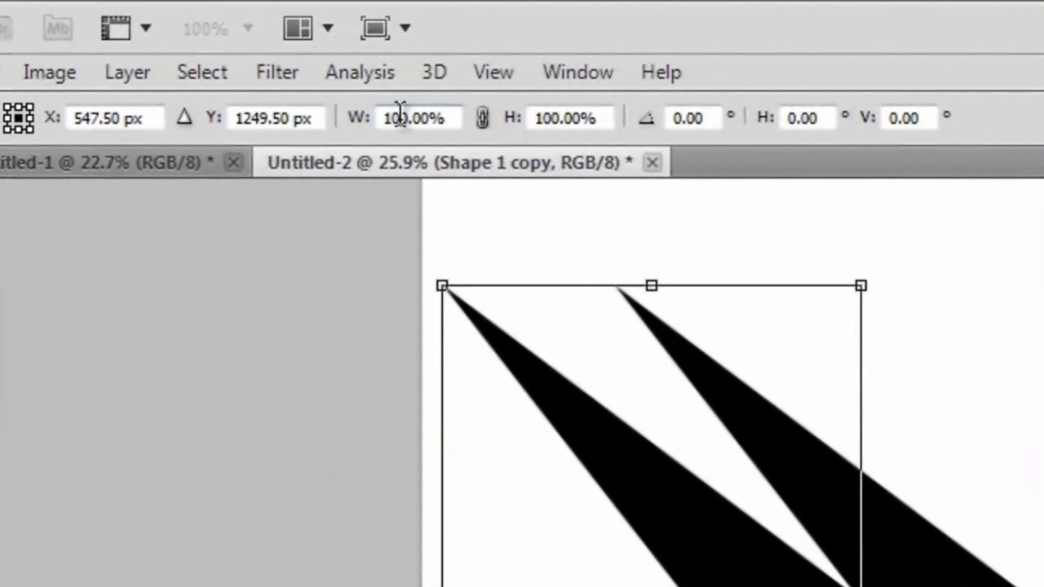
Scale the left chevron copy to 75% width and height, then merge it down into Shape 1.
left_click(258, 60)
type("75")
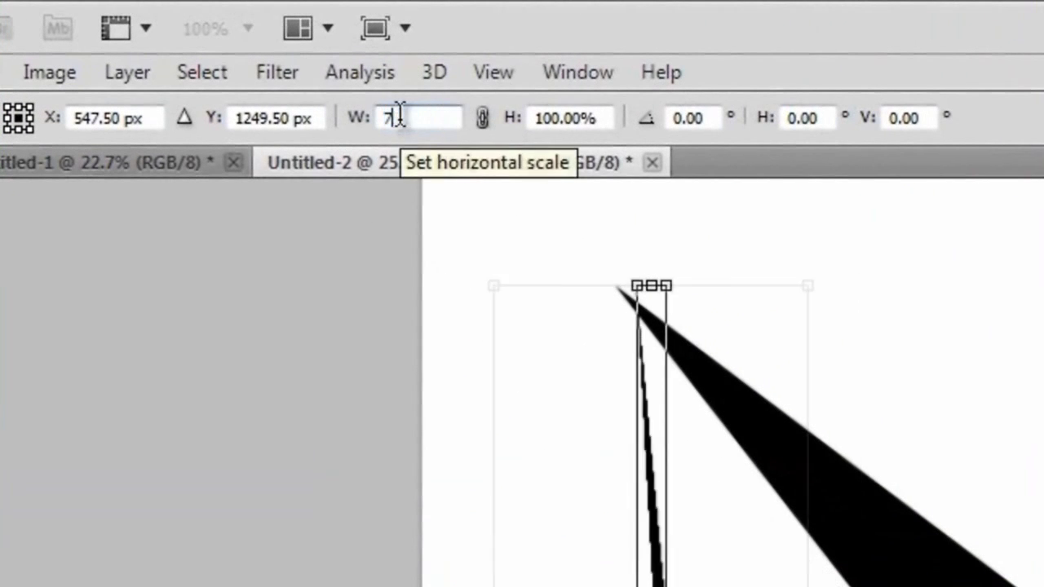
key("Tab")
type("75")
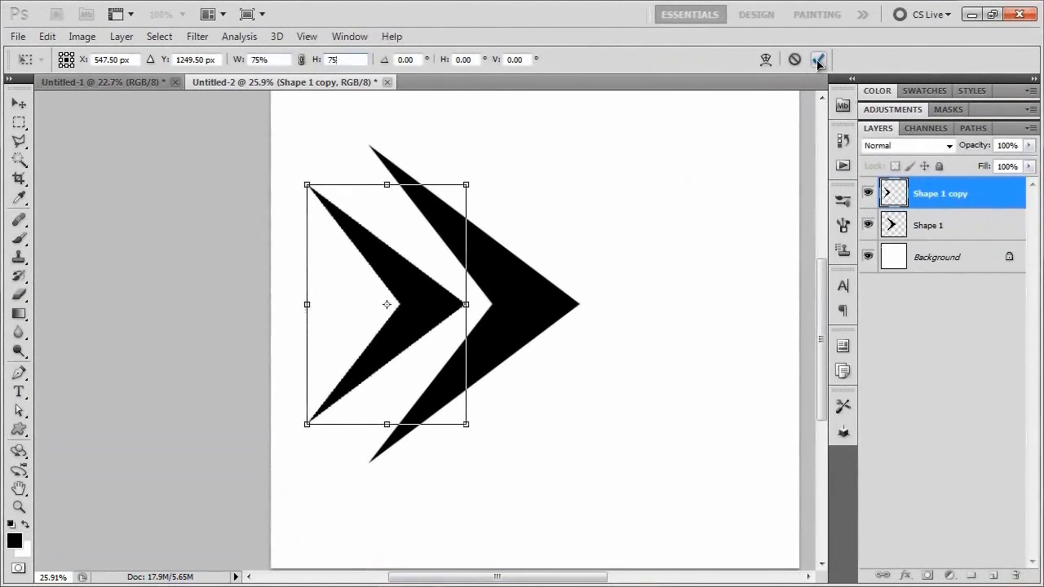
key("Return")
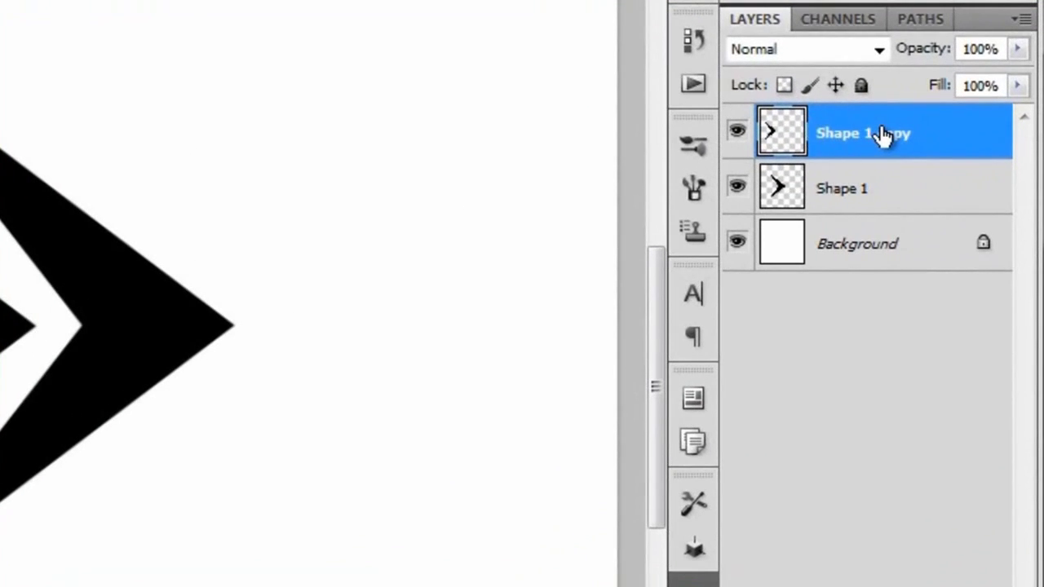
key("ctrl+e")
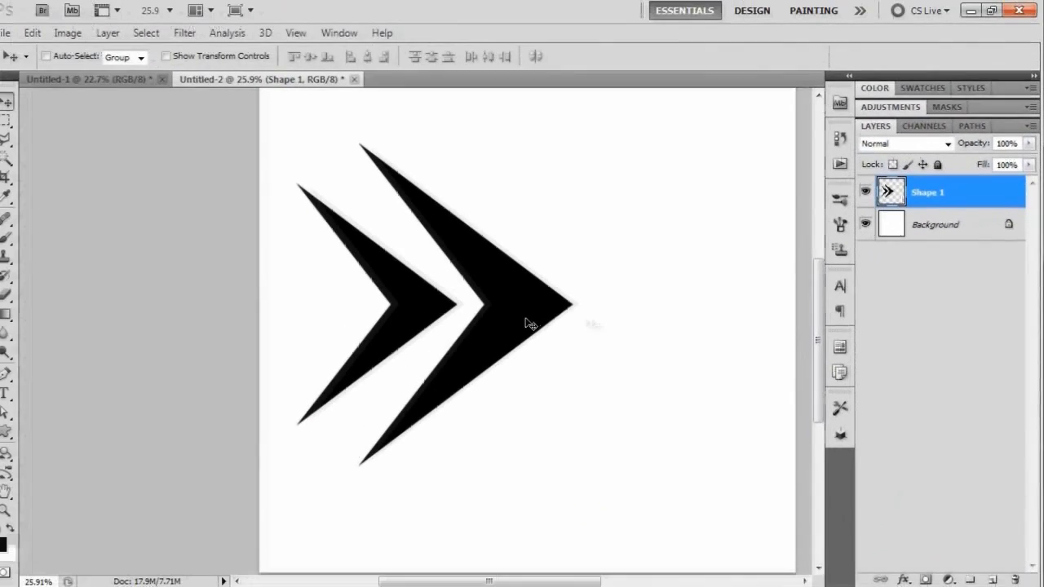
Shift the chevron pair left, duplicate it, and flip the copy horizontally.
left_click_drag(583, 322, 552, 325)
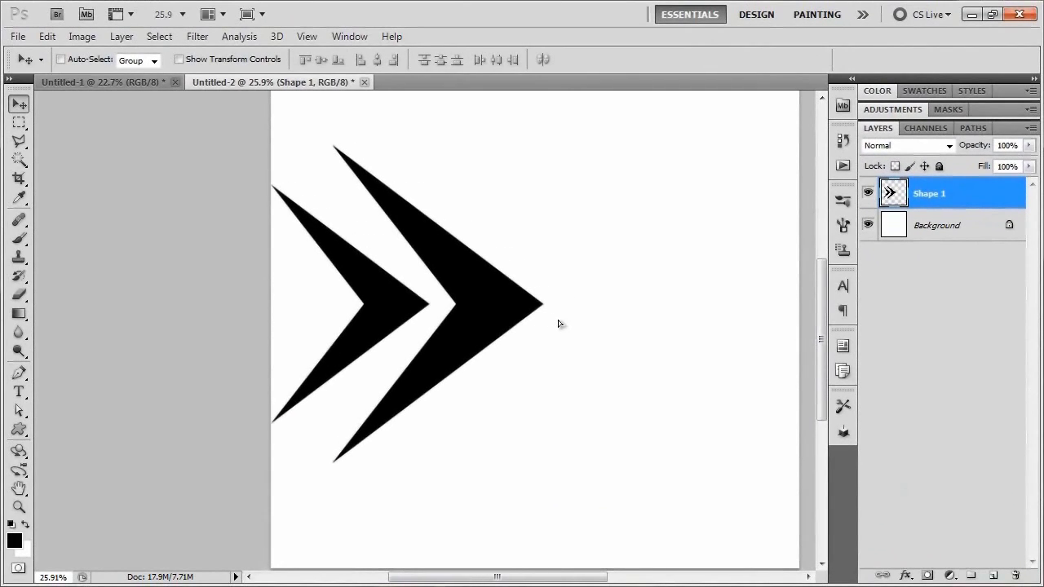
key("ctrl+j")
key("ctrl+t")
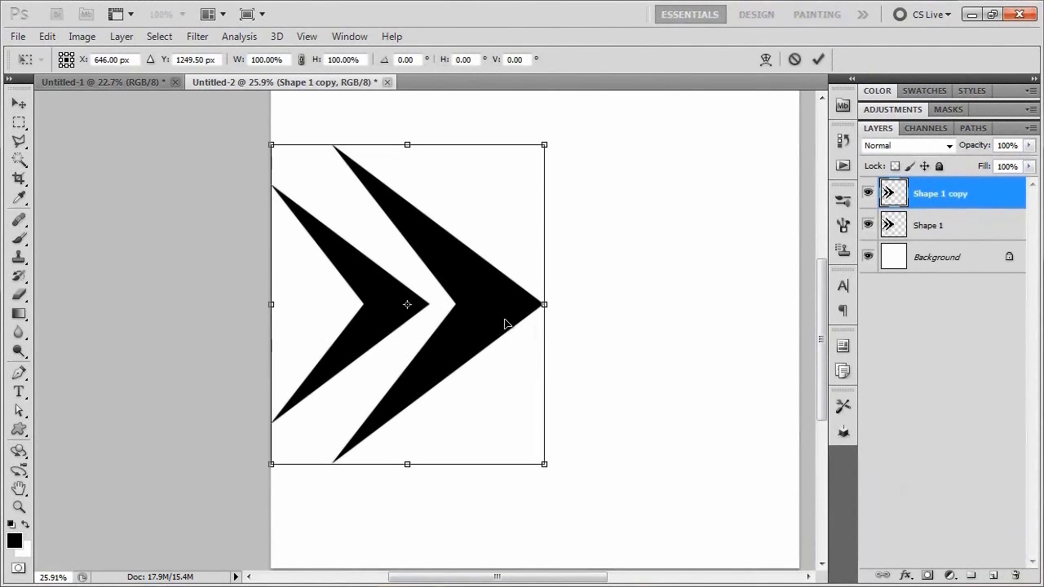
right_click(505, 325)
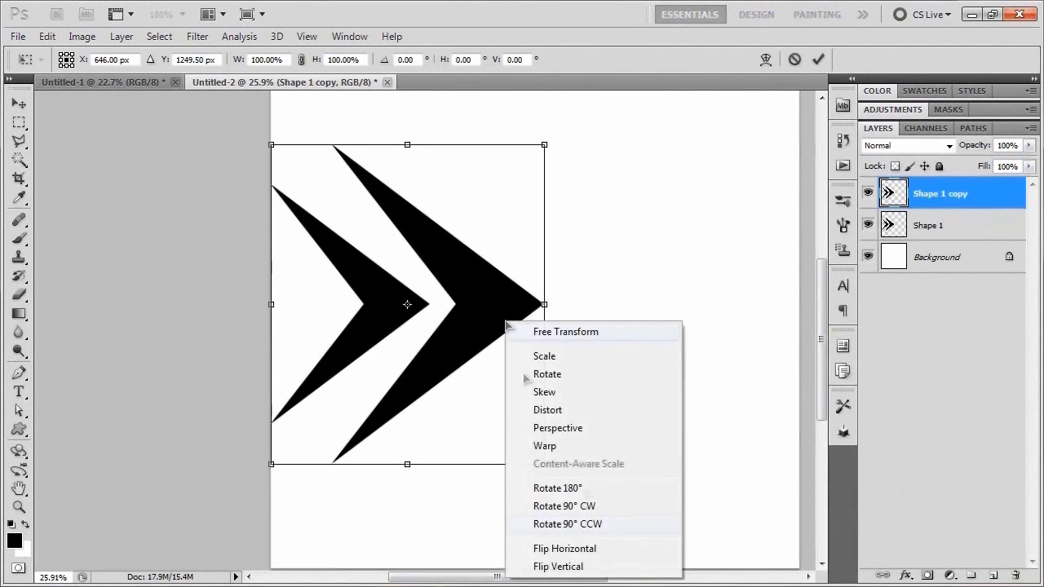
left_click(624, 548)
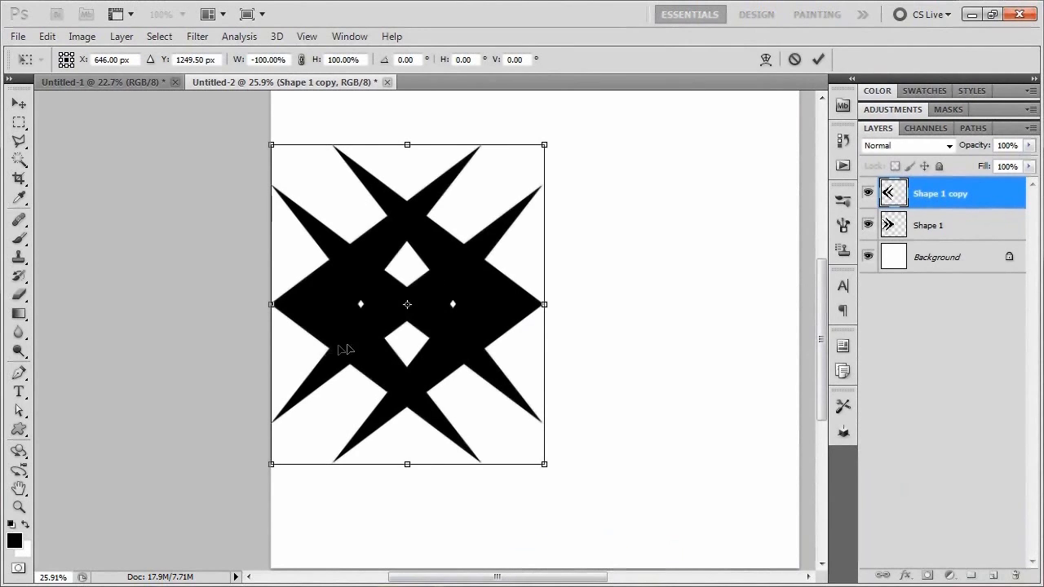
Slide the mirrored copy onto the right half with tips meeting and merge it into Shape 1.
left_click_drag(309, 351, 586, 355)
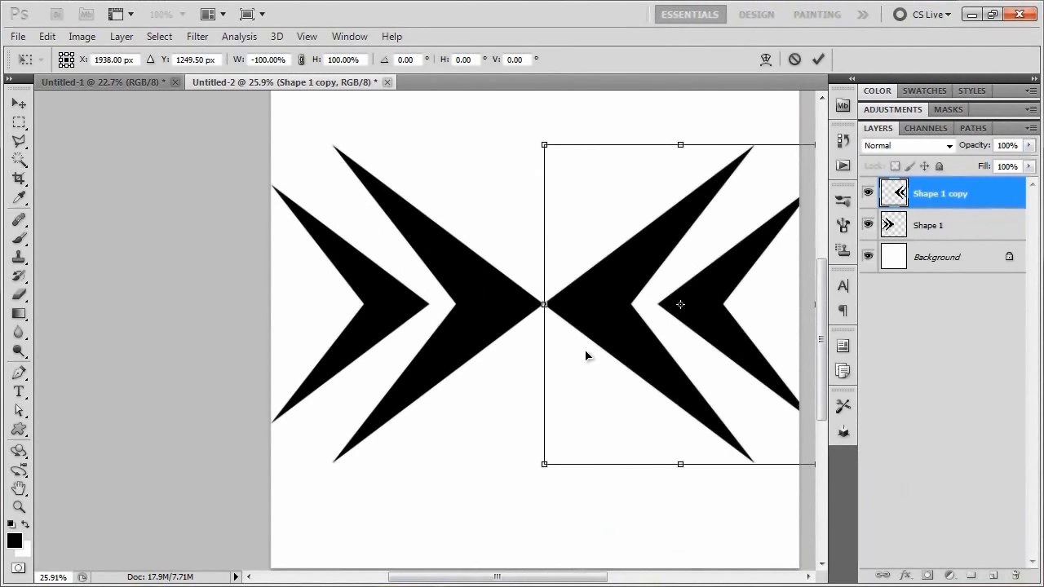
left_click(818, 58)
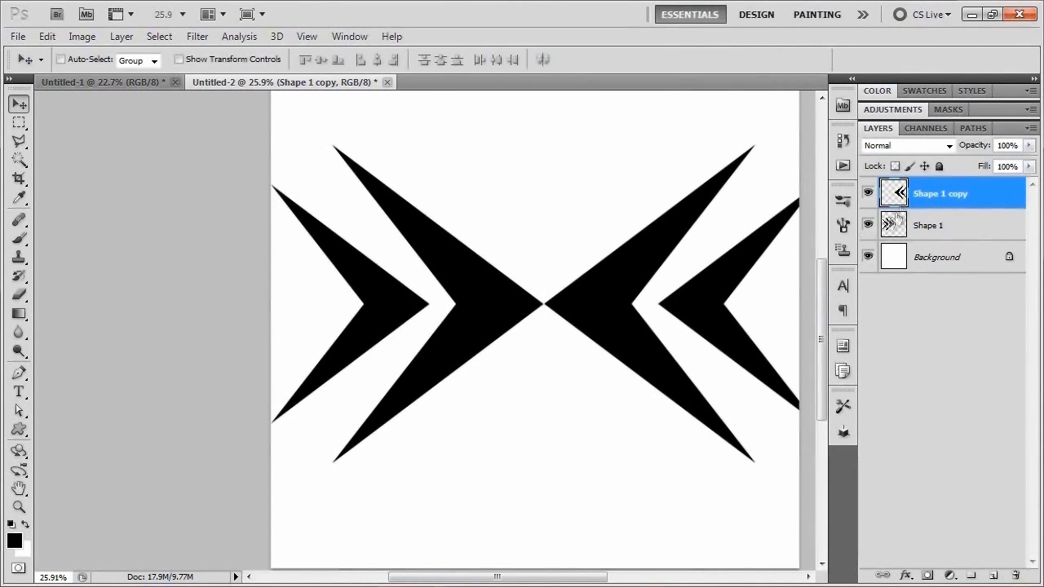
key("ctrl+e")
key("h")
left_click_drag(620, 360, 506, 366)
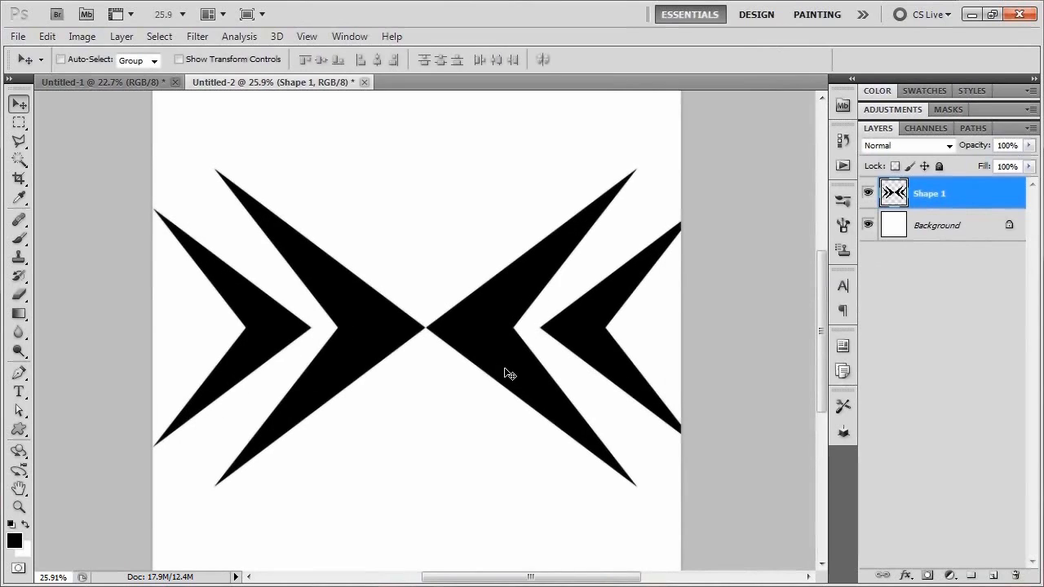
Select all and align the design to the canvas's horizontal center, then fit the canvas on screen.
key("ctrl+a")
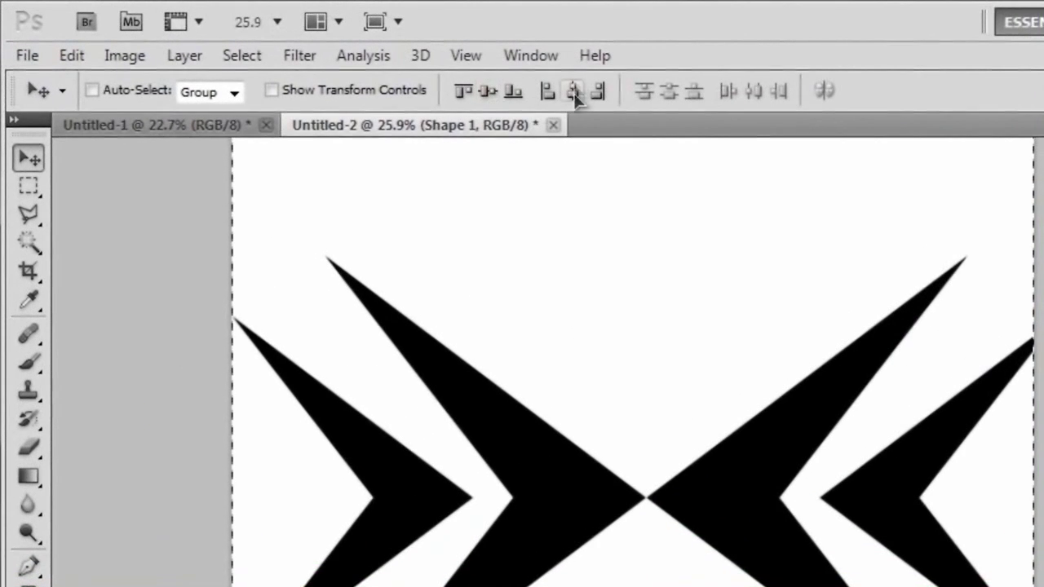
left_click(574, 92)
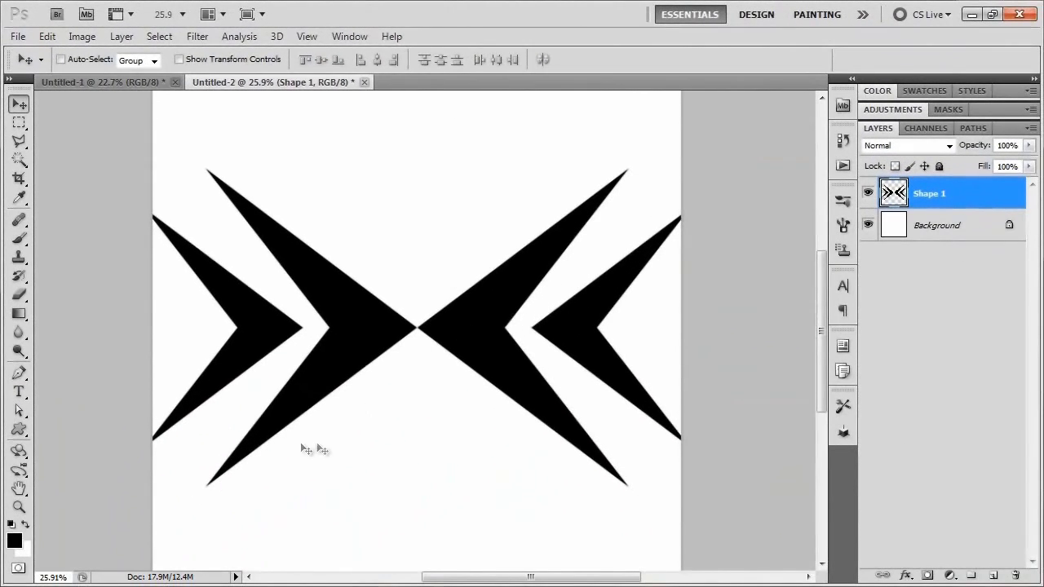
key("ctrl+plus")
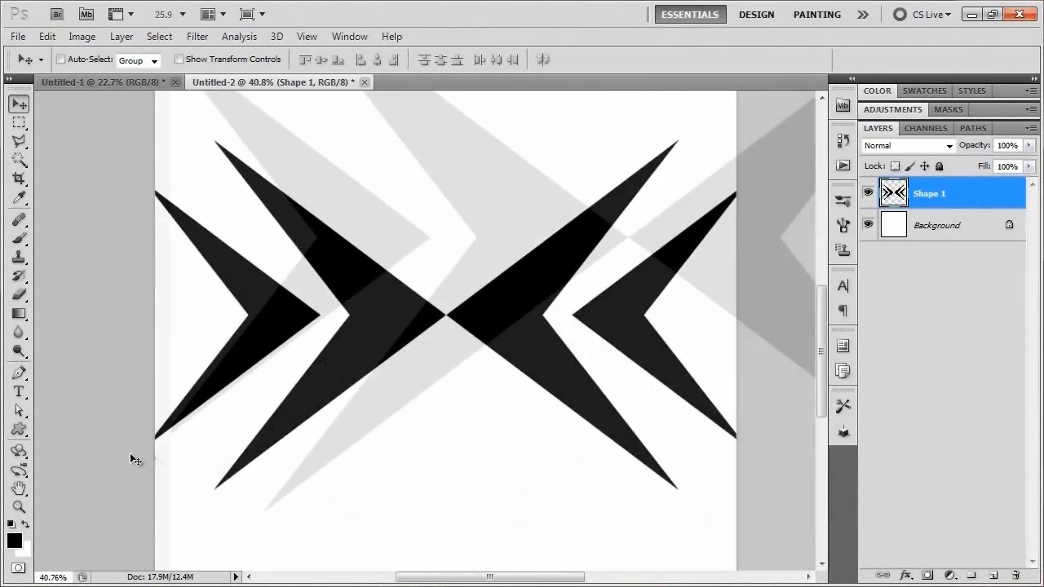
left_click_drag(135, 459, 200, 424)
key("ctrl+0")
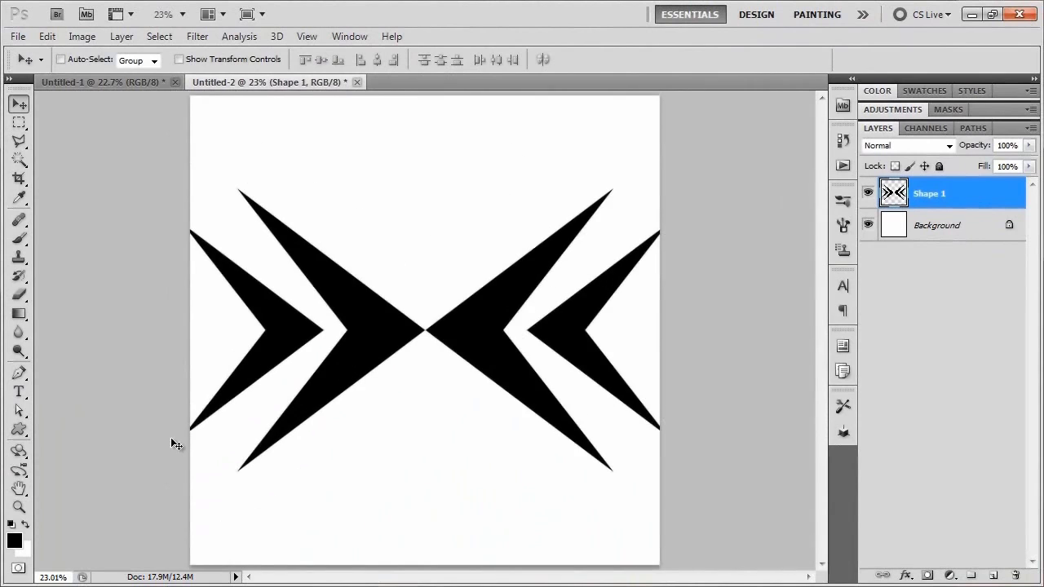
Scale the merged double chevron down to about 96%, leaving small margins at both sides.
key("ctrl+t")
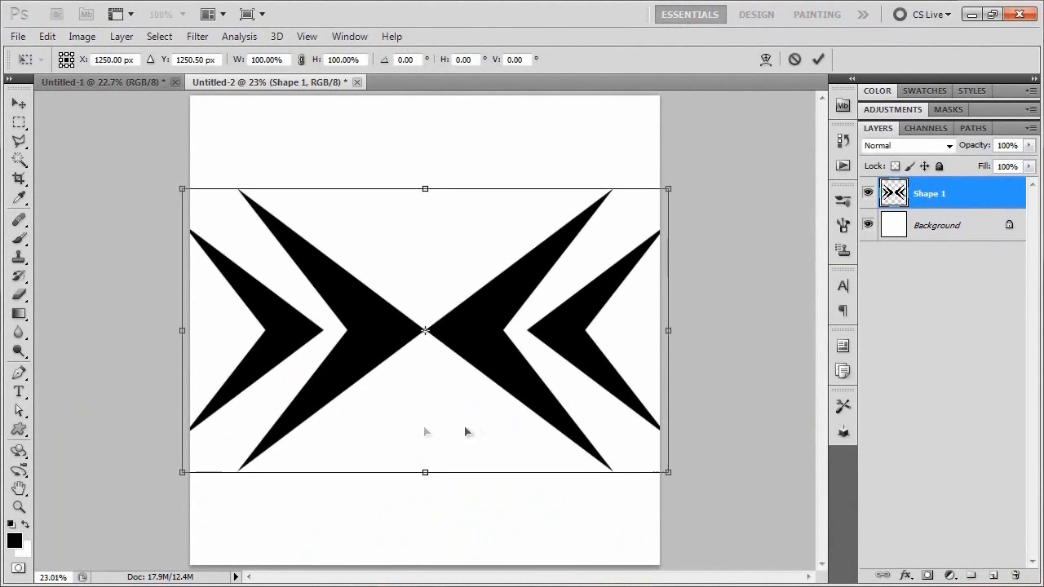
left_click_drag(671, 473, 661, 469)
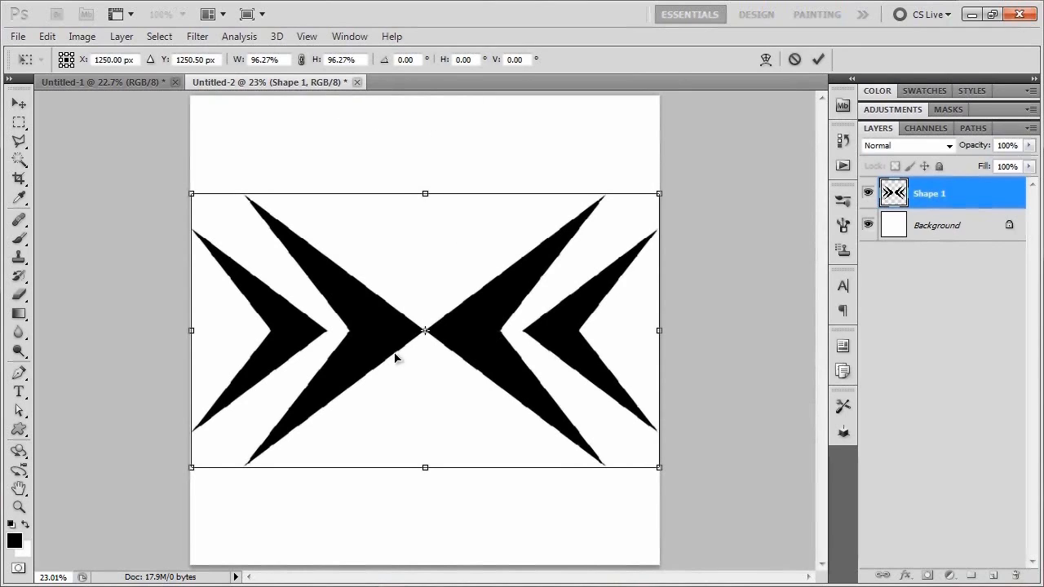
left_click(818, 59)
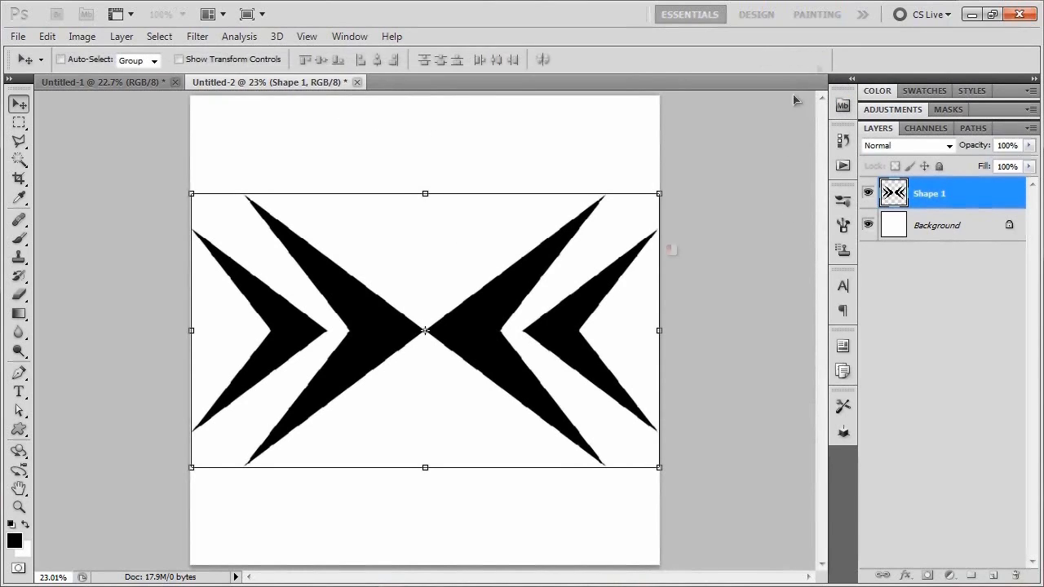
scroll(625, 226, "down", 2)
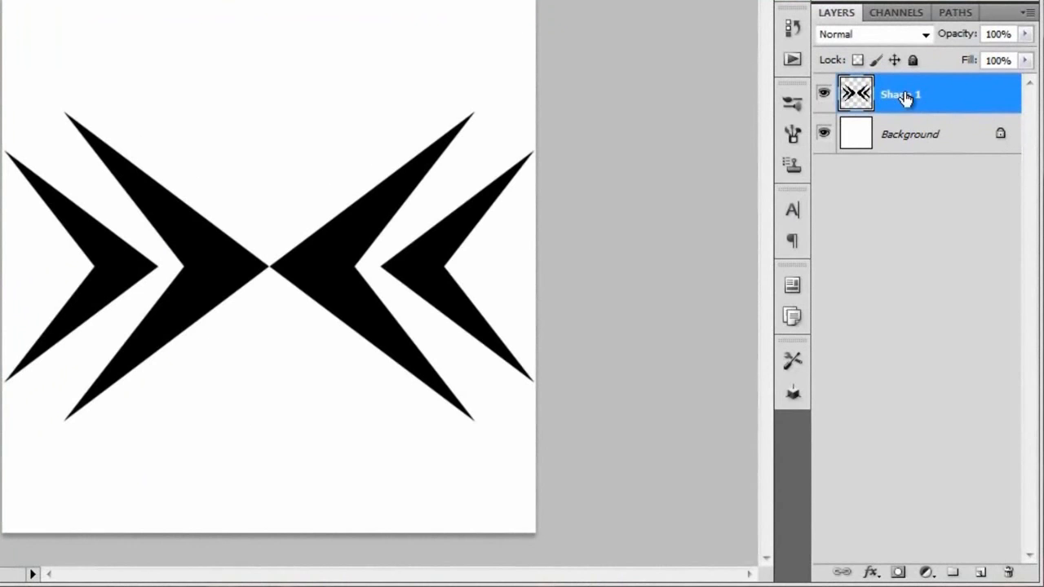
Flatten Shape 1 into a single Background layer and select the whole canvas.
right_click(903, 96)
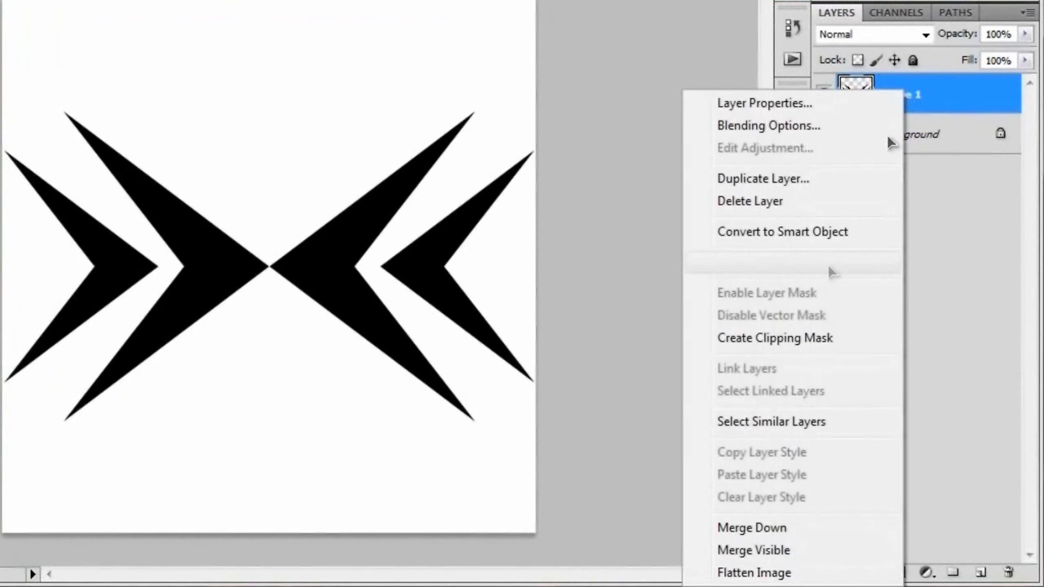
left_click(750, 572)
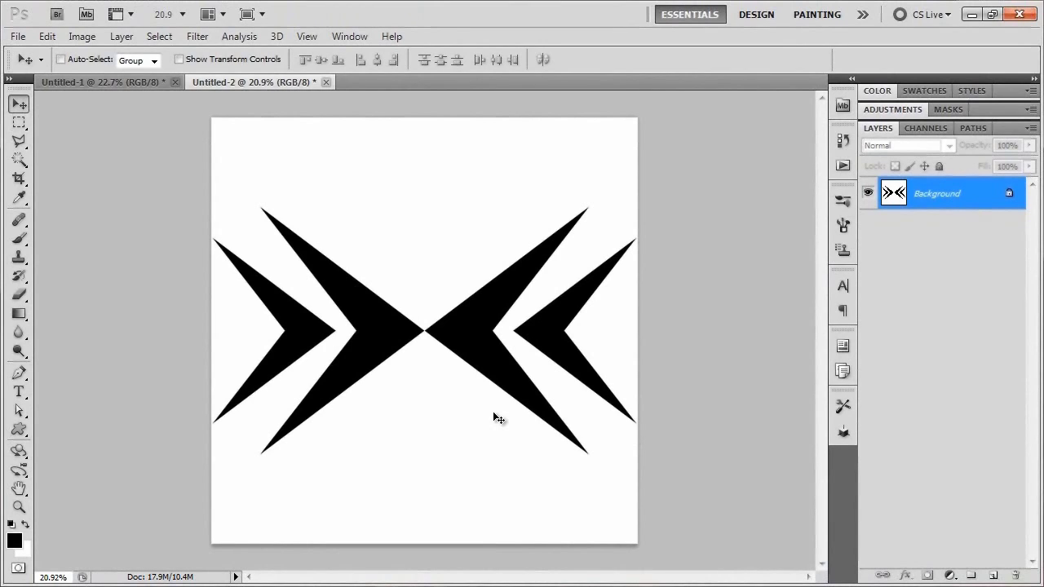
key("ctrl+a")
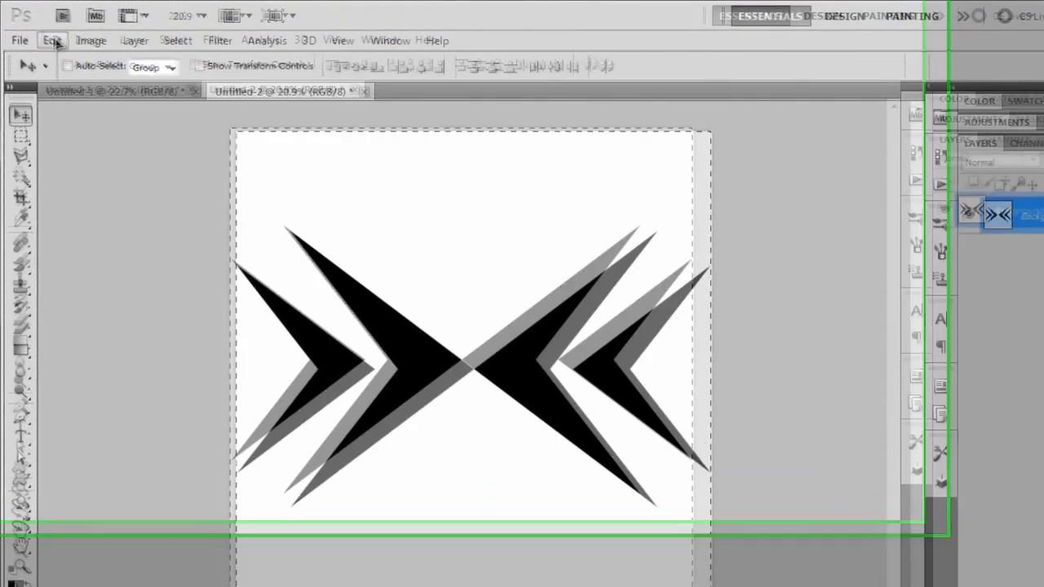
Define the selected design as a new brush preset named 'Insignia'.
left_click(47, 36)
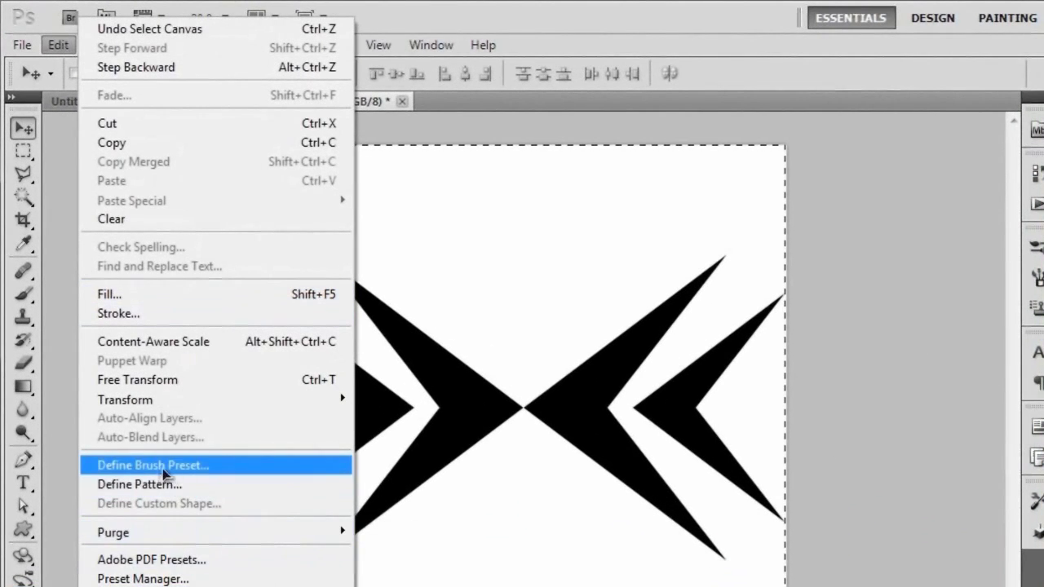
left_click(242, 473)
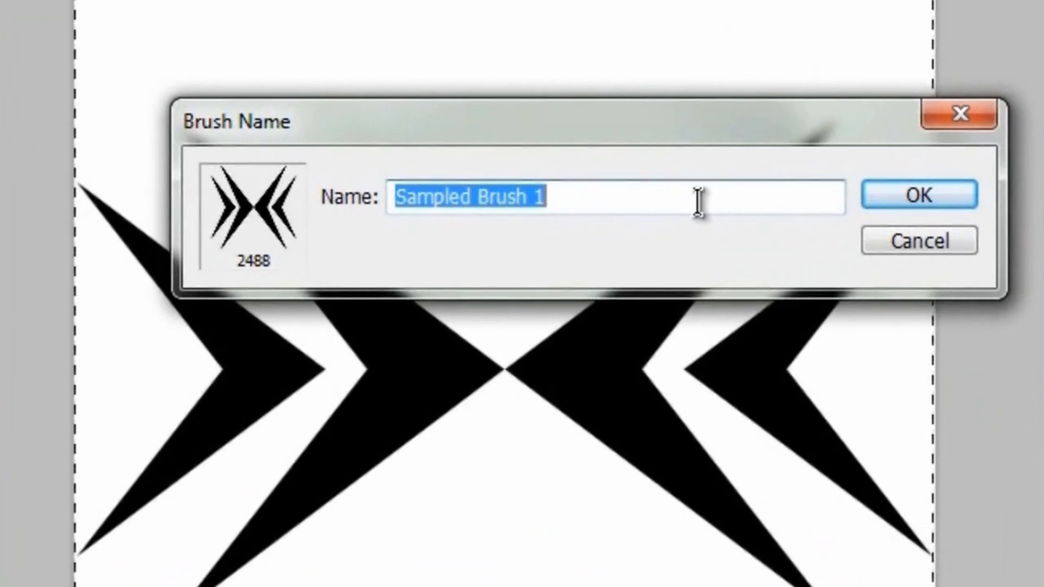
type("Insignia")
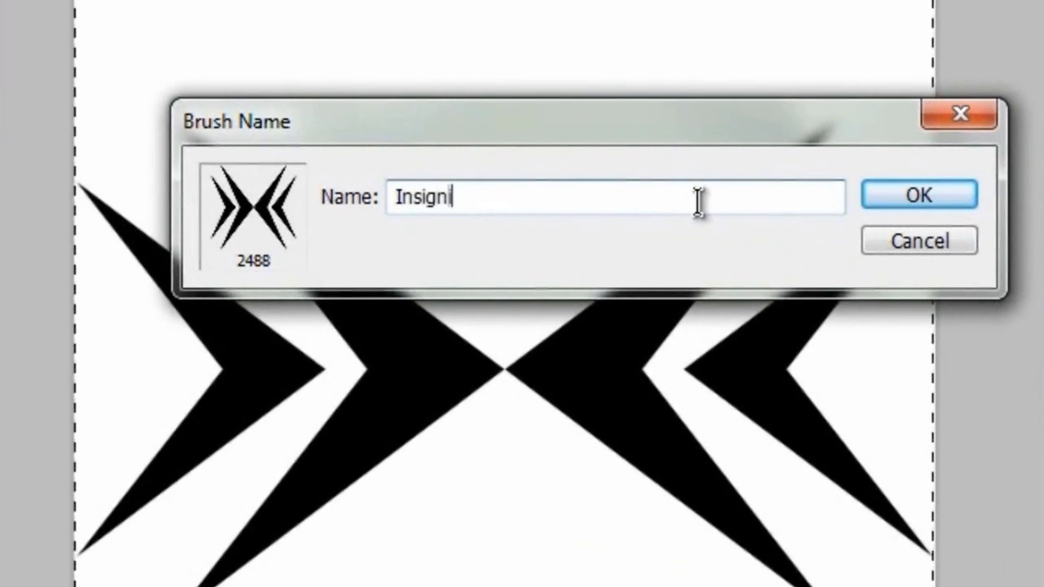
key("Return")
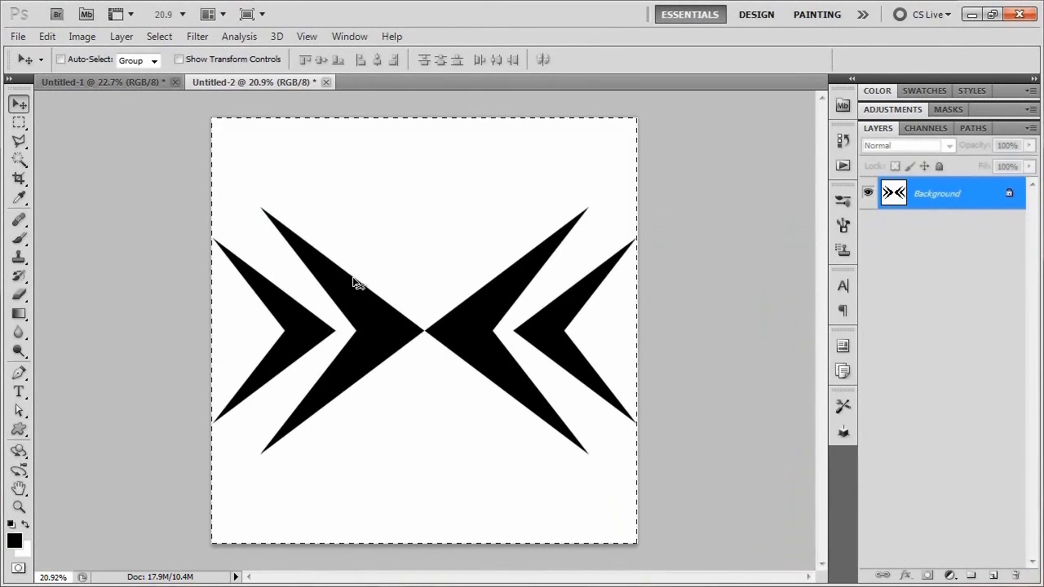
key("b")
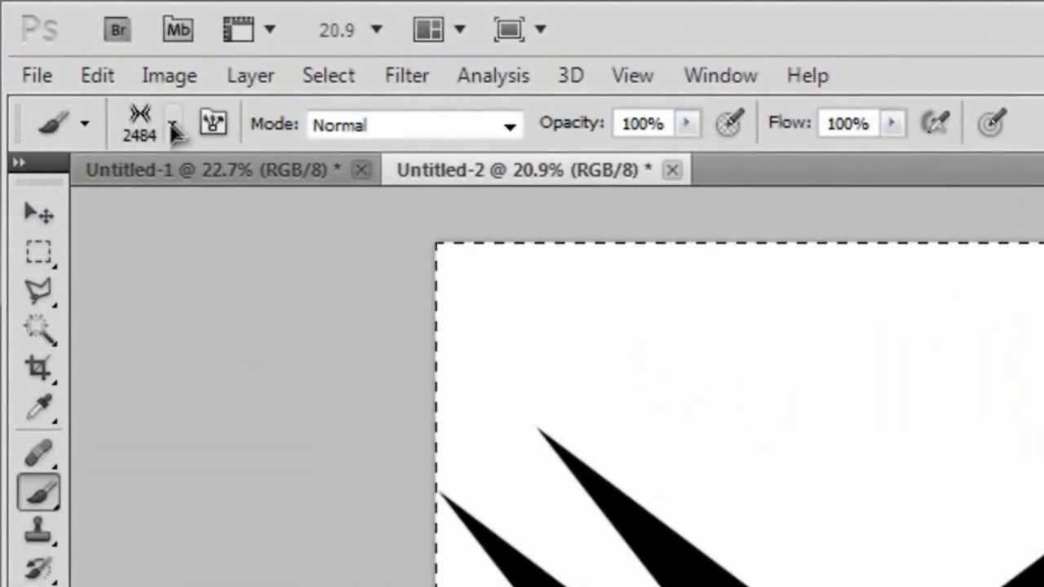
Choose Save Brushes from the Brush Preset picker's flyout menu.
left_click(172, 126)
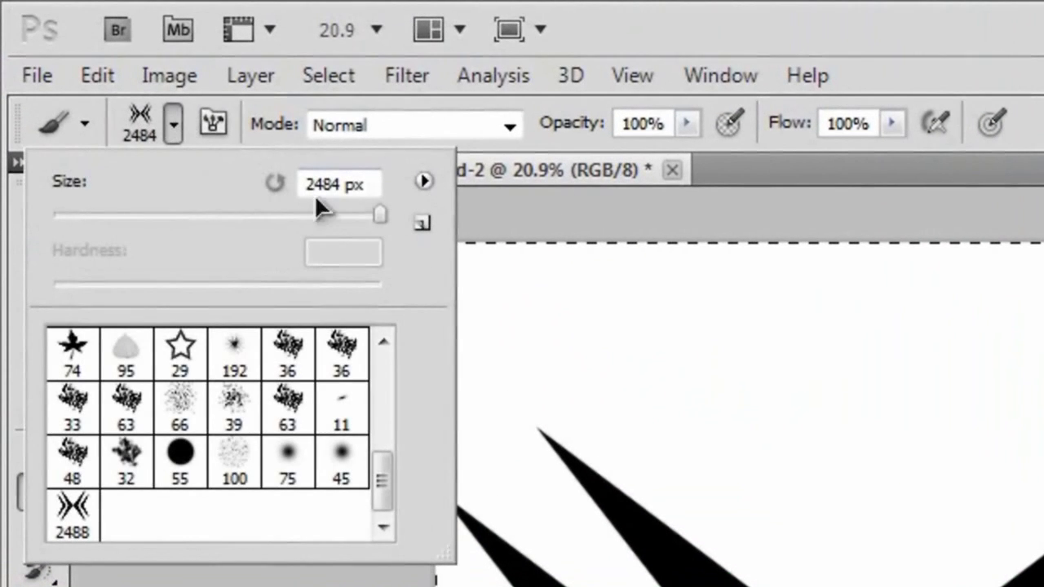
left_click(423, 181)
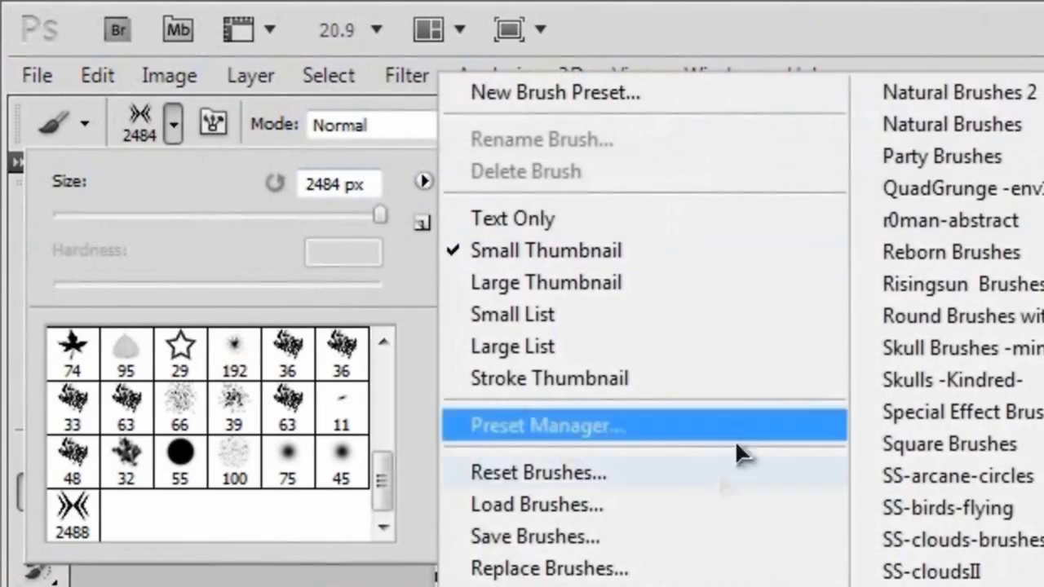
left_click(640, 538)
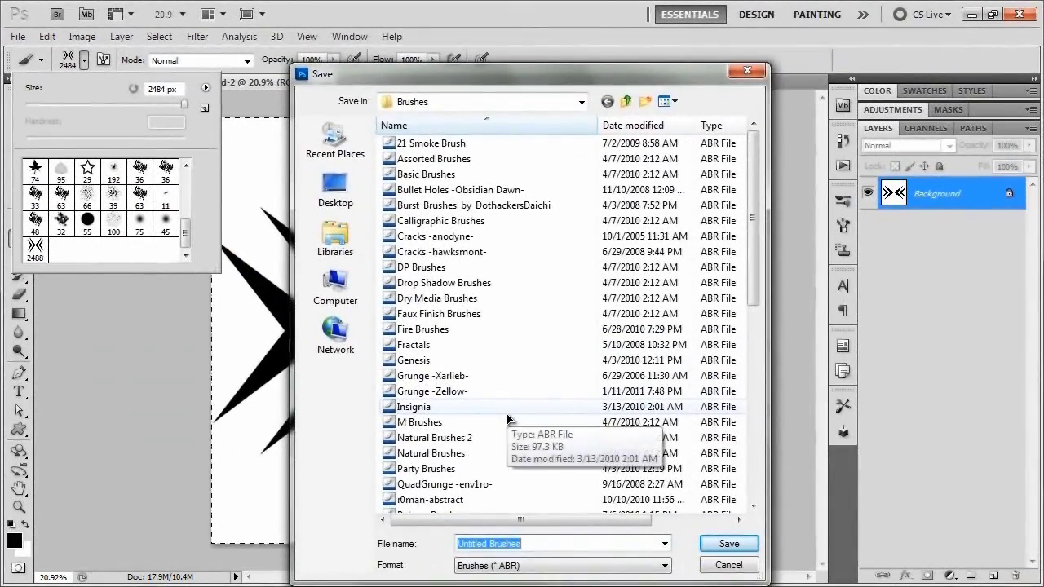
Start naming the brush file, cancel the Save dialog, and close the brush preset picker.
type("Default With Insignia")
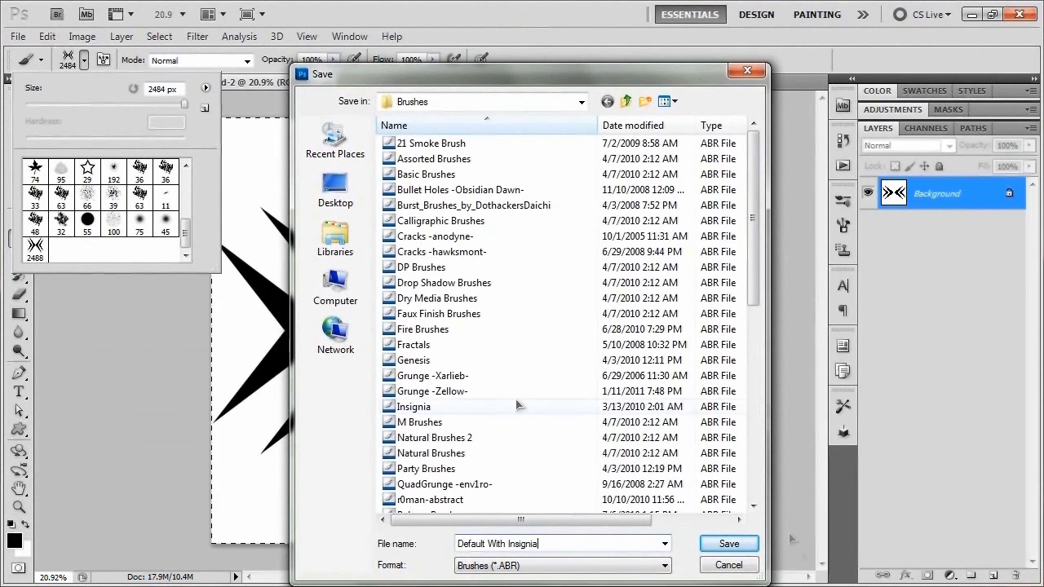
left_click(730, 566)
left_click_drag(187, 232, 187, 184)
left_click(84, 61)
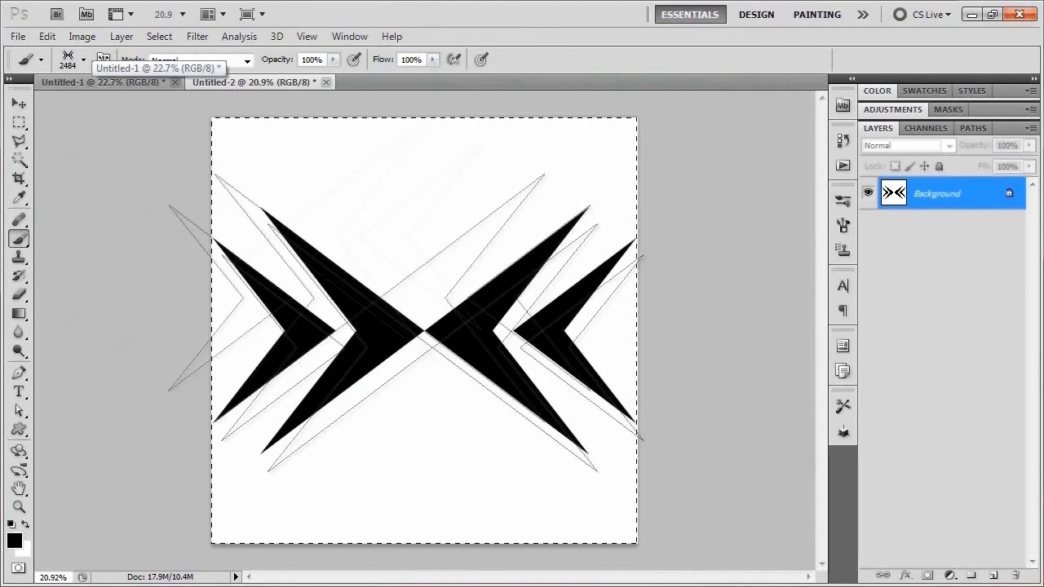
Switch to the Move tool and deselect the canvas-wide selection.
key("v")
key("ctrl+d")
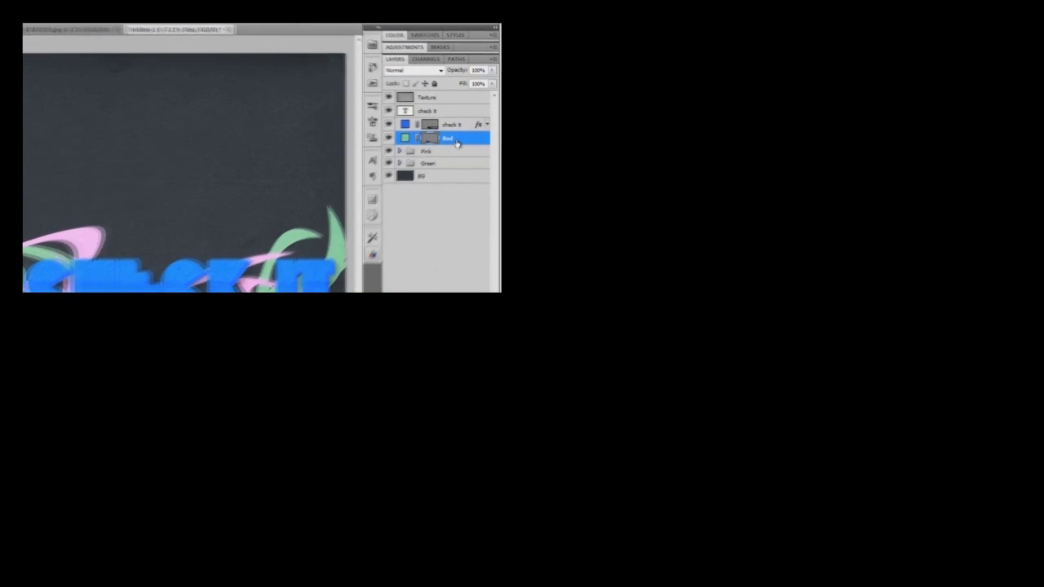
Recolor the Red fill layer red-orange, then move it up-right and rotate it into a swoosh angle.
double_click(402, 139)
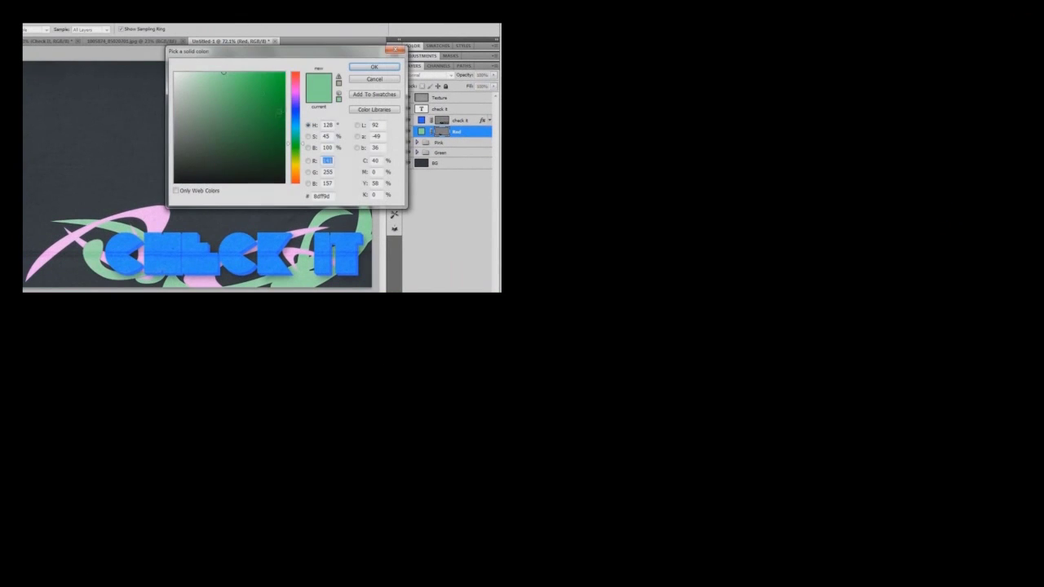
left_click(286, 92)
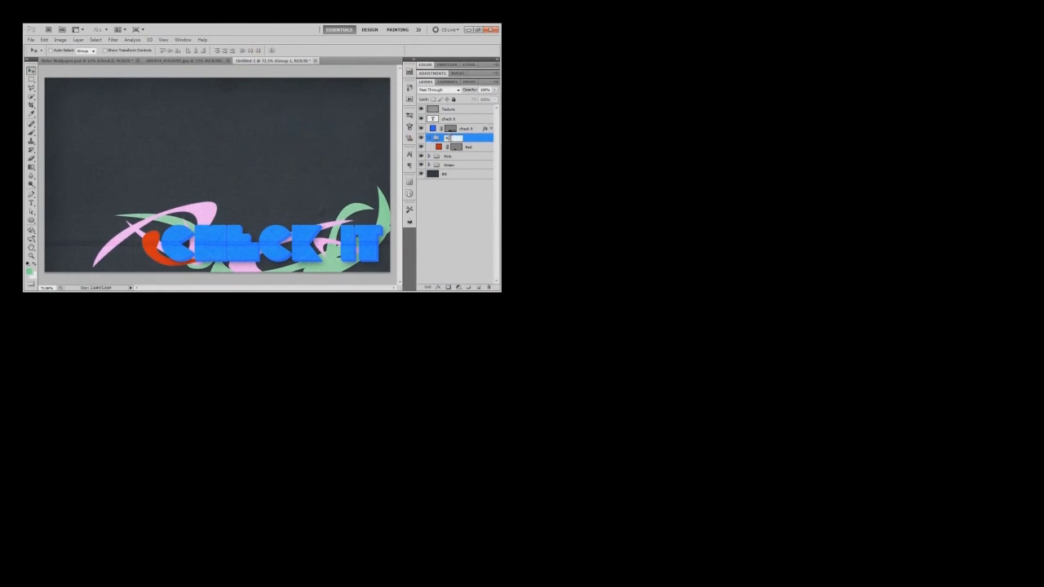
key("ctrl+t")
left_click_drag(167, 244, 269, 204)
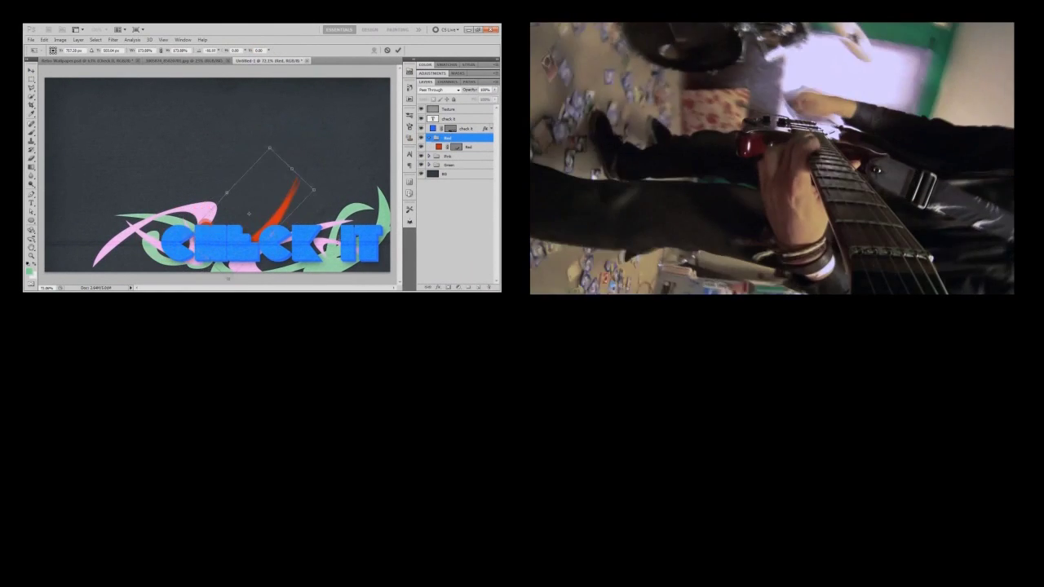
left_click_drag(253, 282, 220, 281)
key("Return")
Duplicate the red swoosh as Red copy, flip it horizontally and shift it right.
key("ctrl+j")
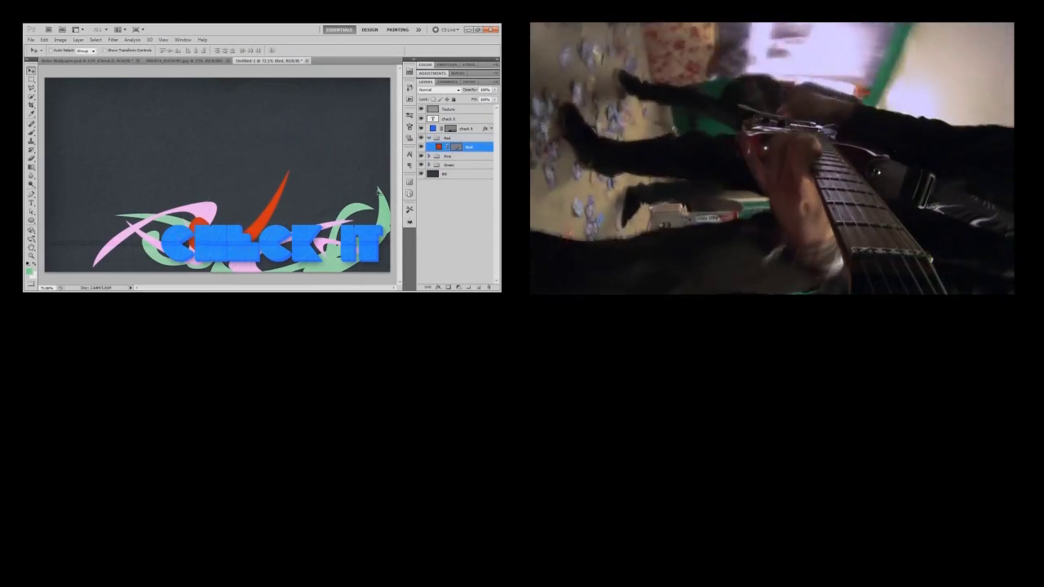
key("ctrl+t")
right_click(267, 105)
left_click(286, 214)
left_click_drag(232, 216, 290, 225)
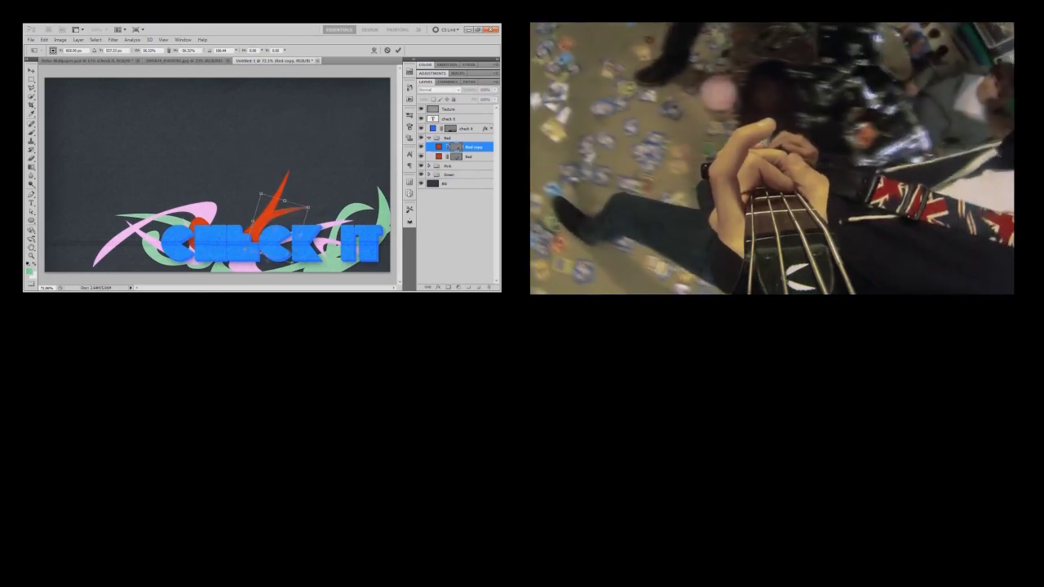
key("Return")
Make two more copies of the red swoosh, Red copy 2 and Red copy 3.
key("ctrl+j")
key("ctrl+t")
key("Return")
key("ctrl+j")
key("ctrl+t")
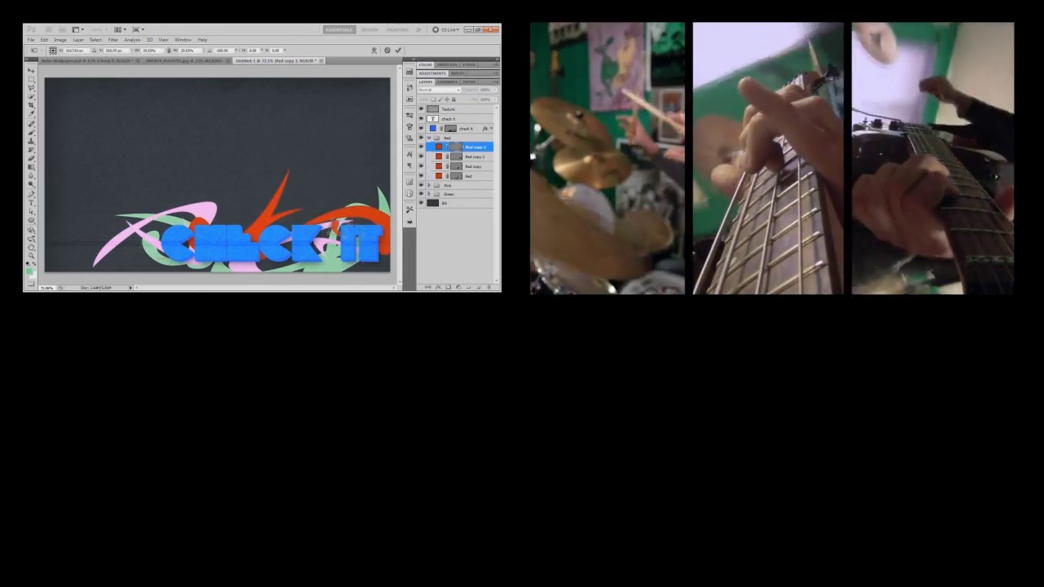
key("Return")
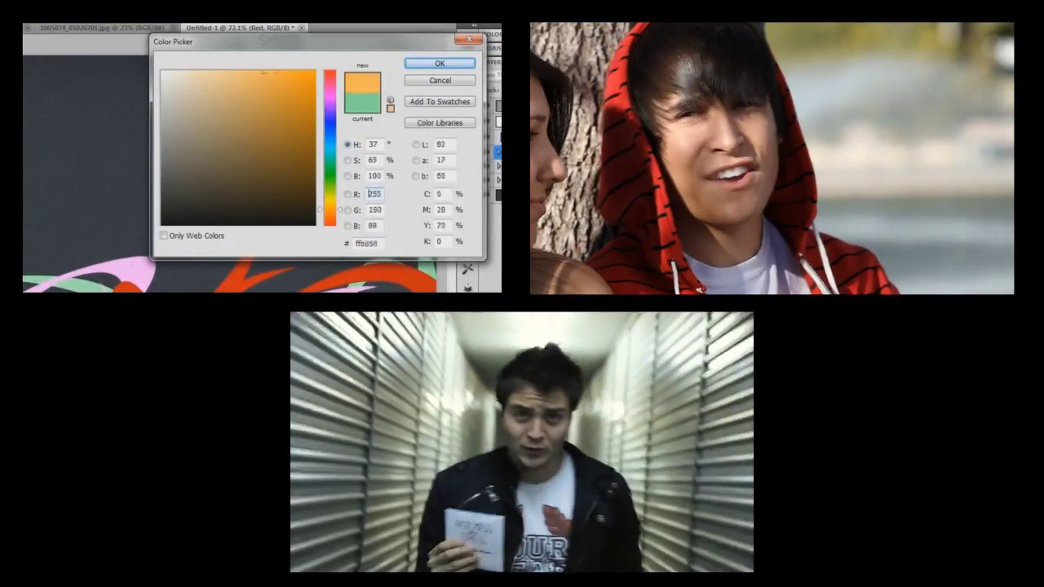
Give the new circle an orange colour and group it as 'Orange'.
left_click(440, 65)
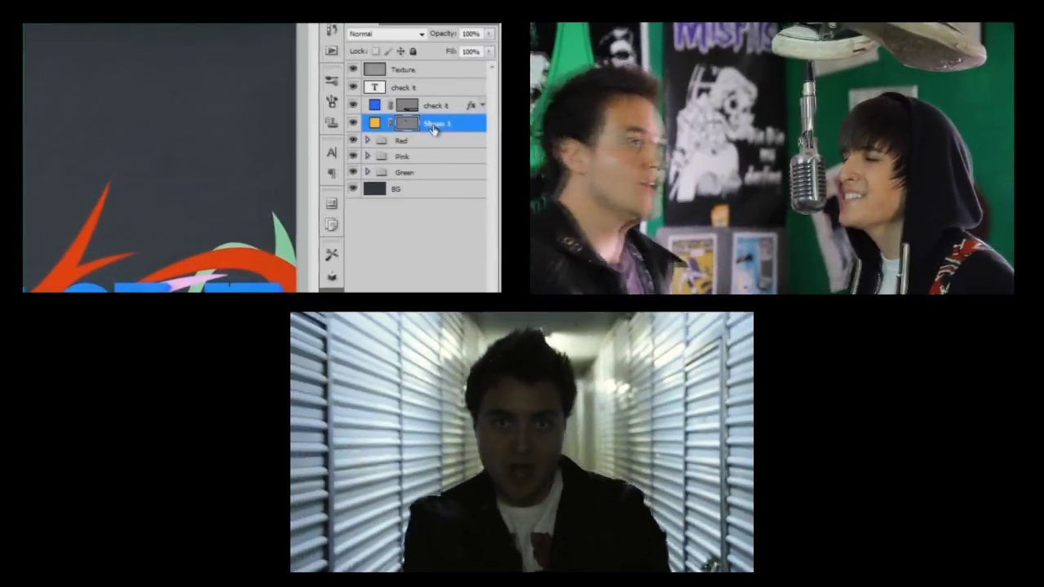
key("ctrl+g")
double_click(449, 137)
type("Orange")
key("Return")
double_click(472, 145)
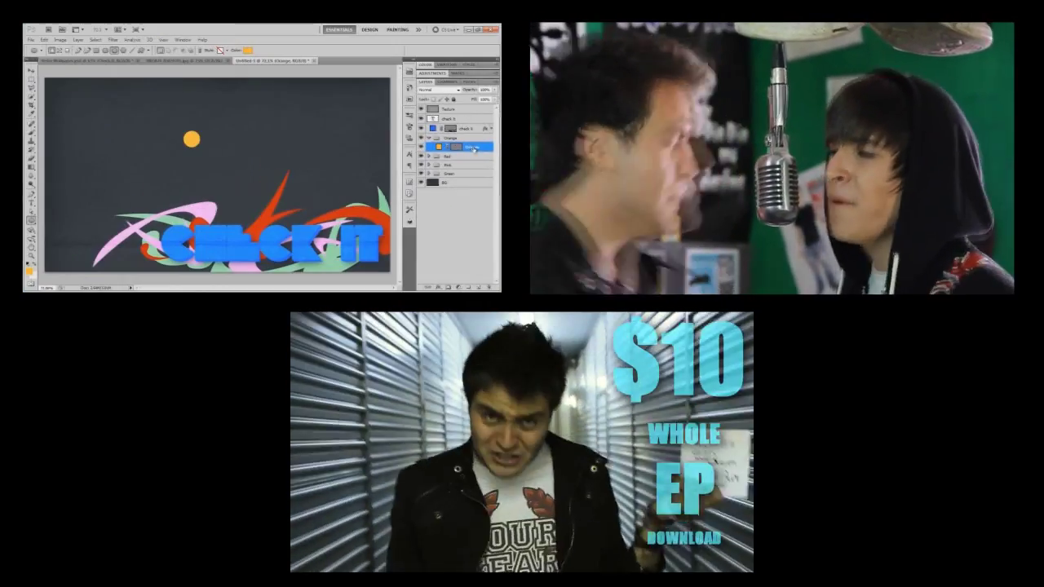